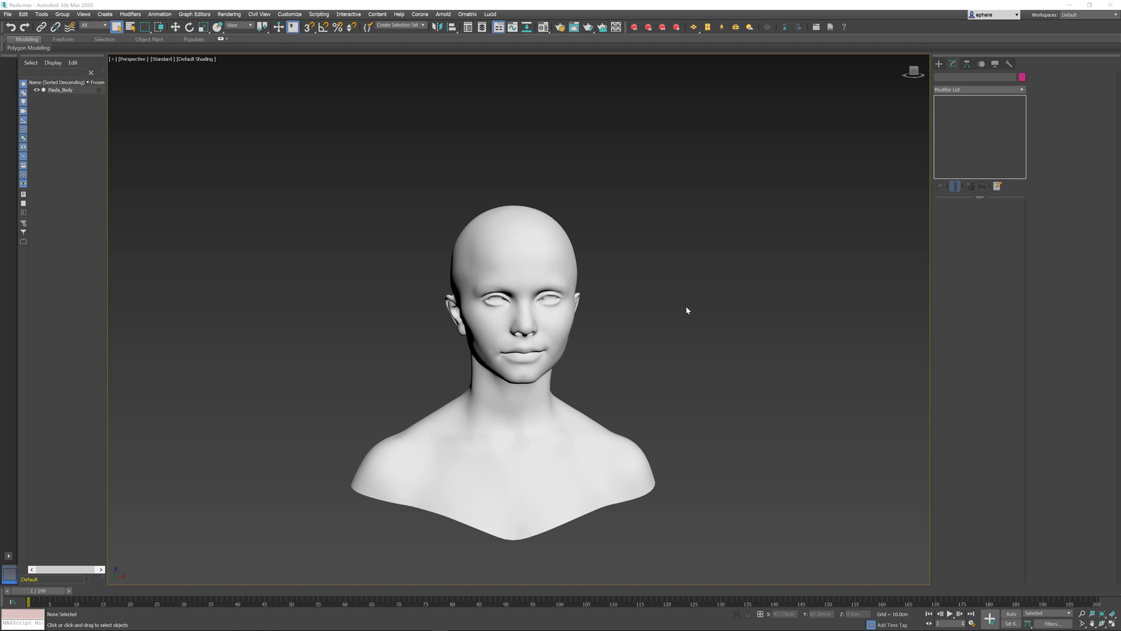
- Clone the Paula_Body head mesh as a reference named Paula_Hair
left_click(549, 279)
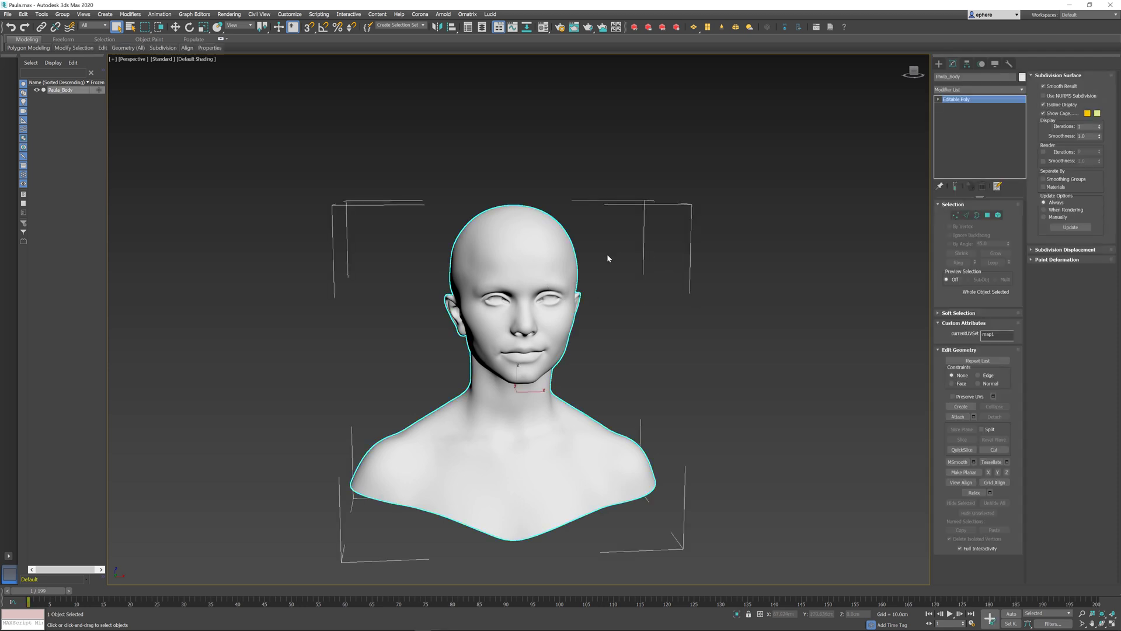
middle_click_drag(643, 379, 635, 382, "alt")
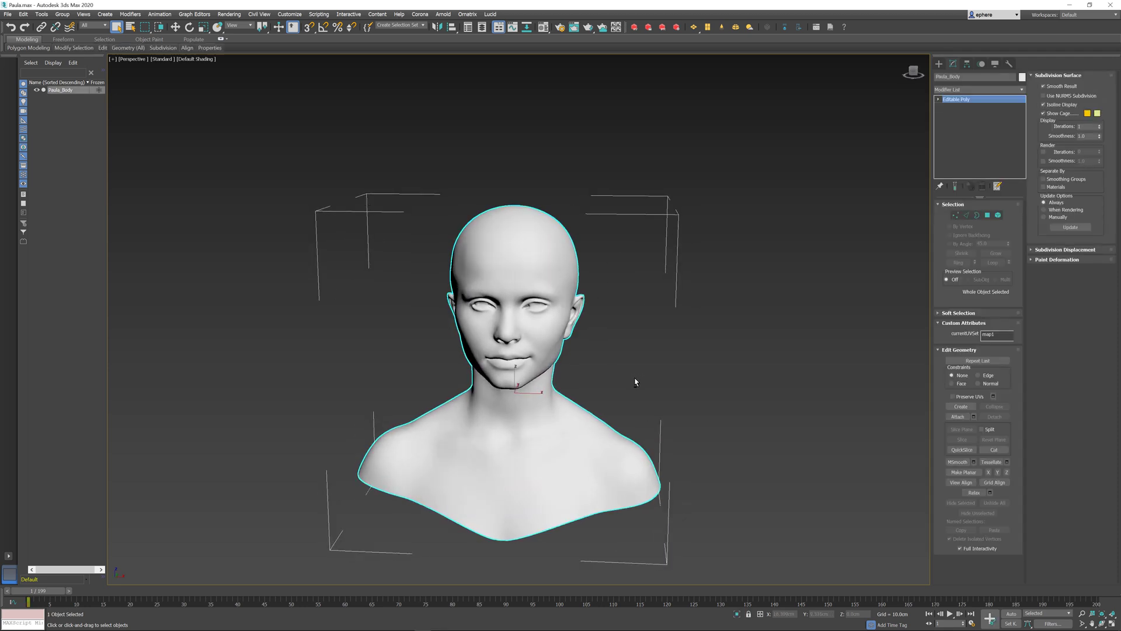
key("ctrl+v")
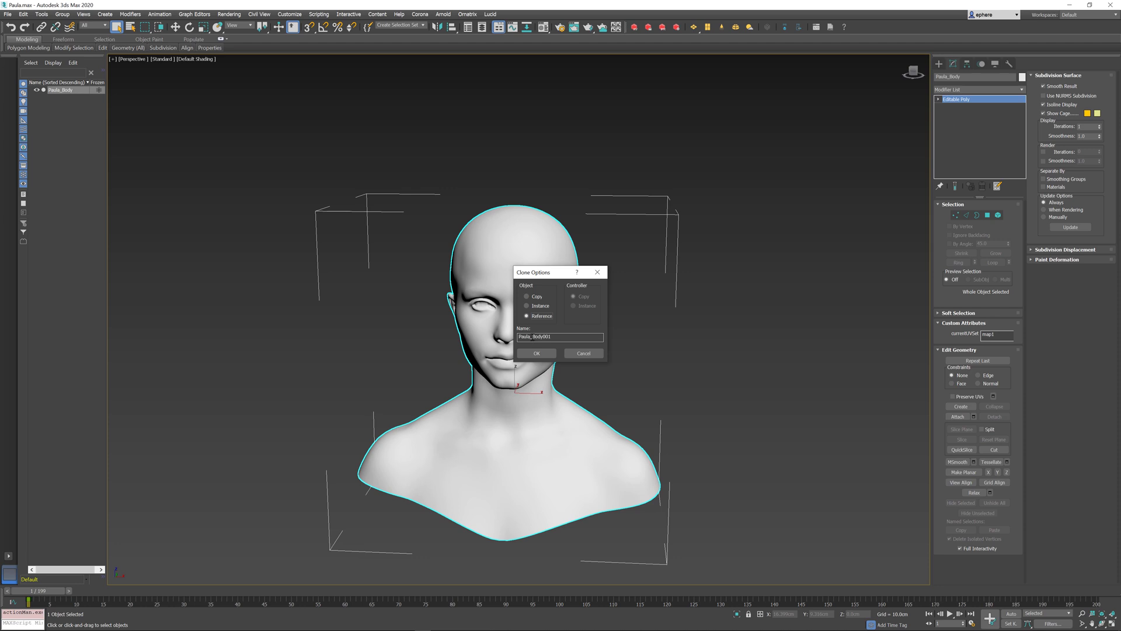
left_click_drag(532, 337, 572, 337)
type("Hair")
left_click(538, 353)
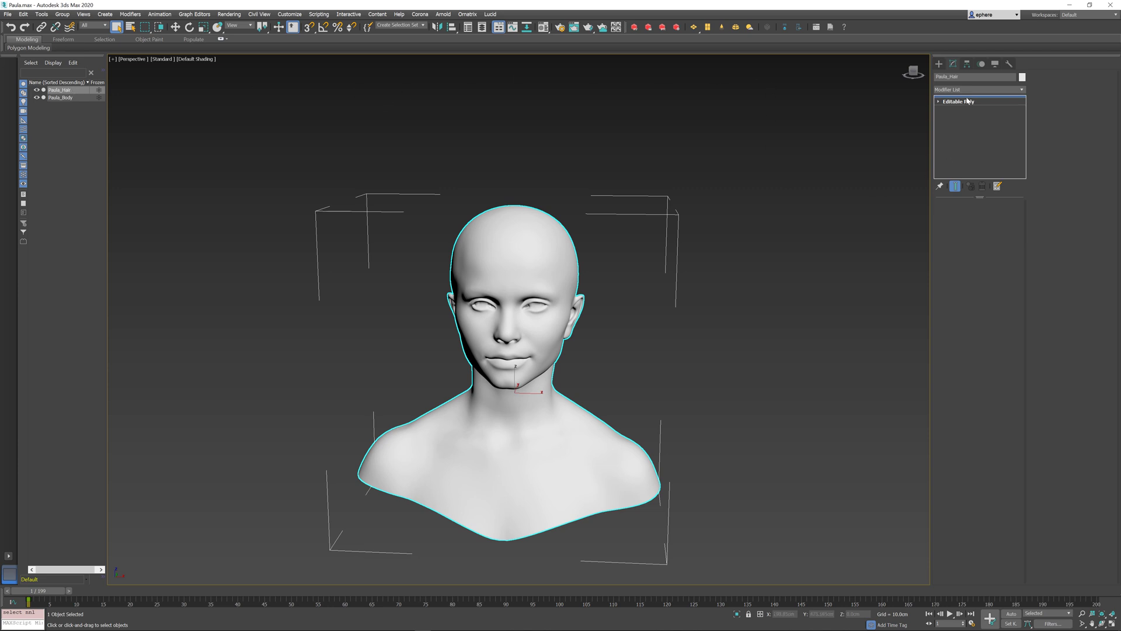
- Add the Ox Edit Guides modifier to Paula_Hair and activate Draw Strands
left_click(990, 90)
left_click(1027, 132)
left_click(1021, 91)
left_click_drag(1023, 118, 1028, 231)
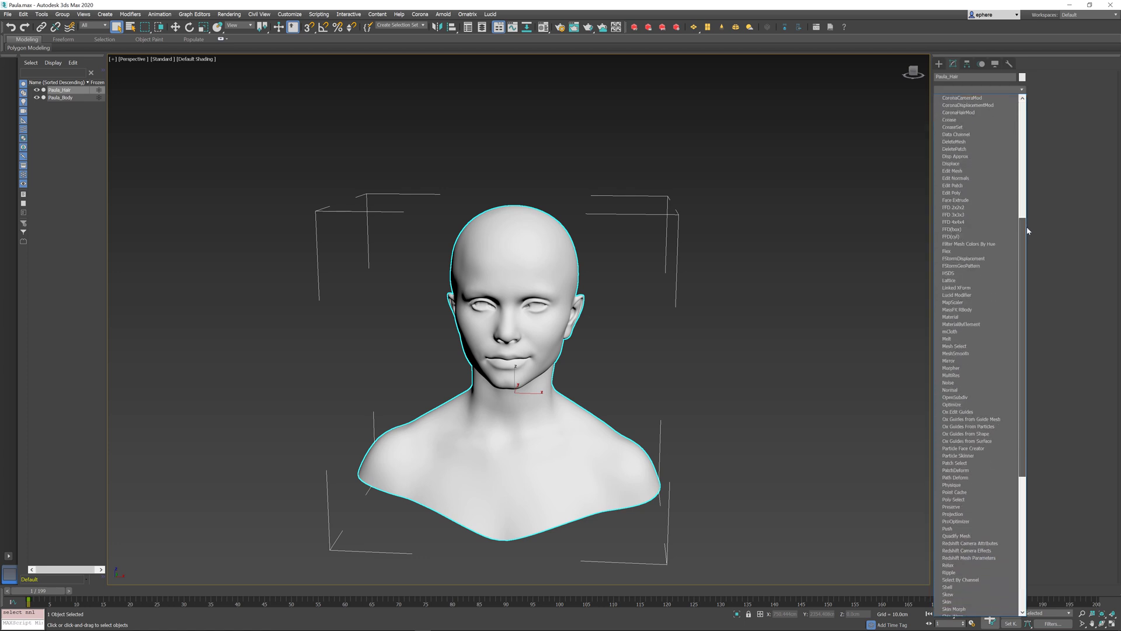
left_click(976, 412)
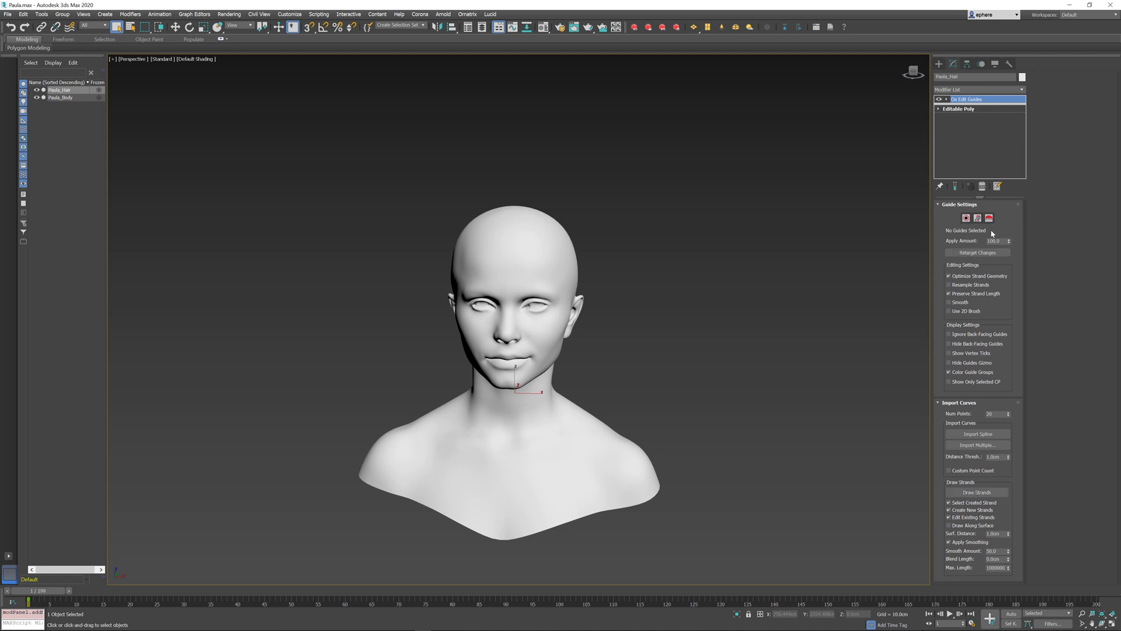
left_click(984, 492)
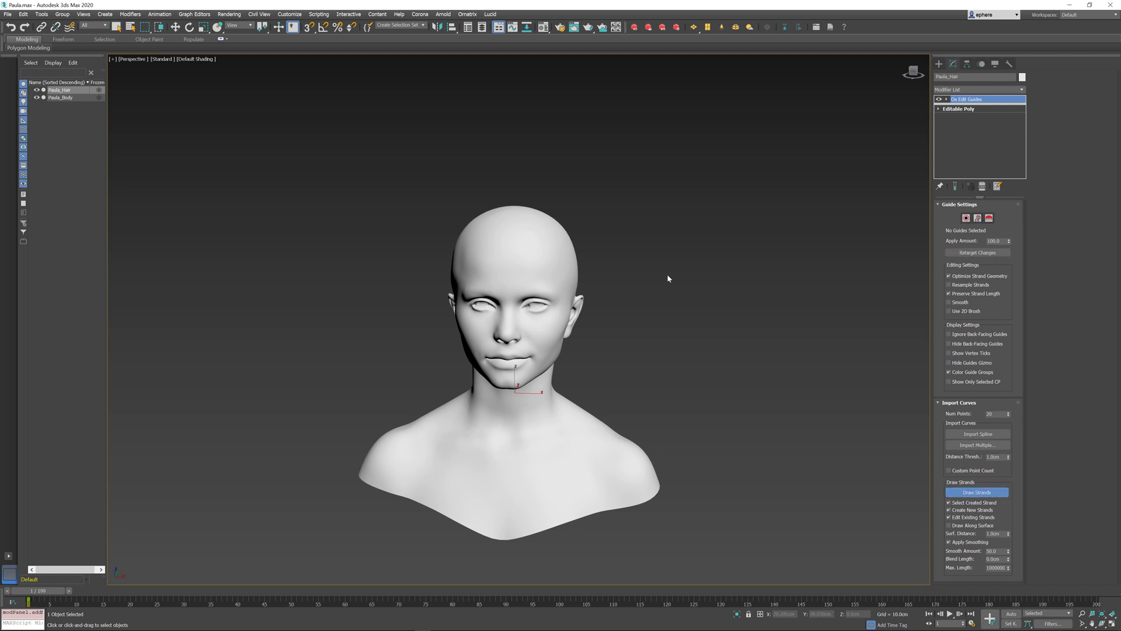
- Draw one curved test strand from each side of the top of the head, and undo both
middle_click_drag(585, 296, 587, 296, "alt")
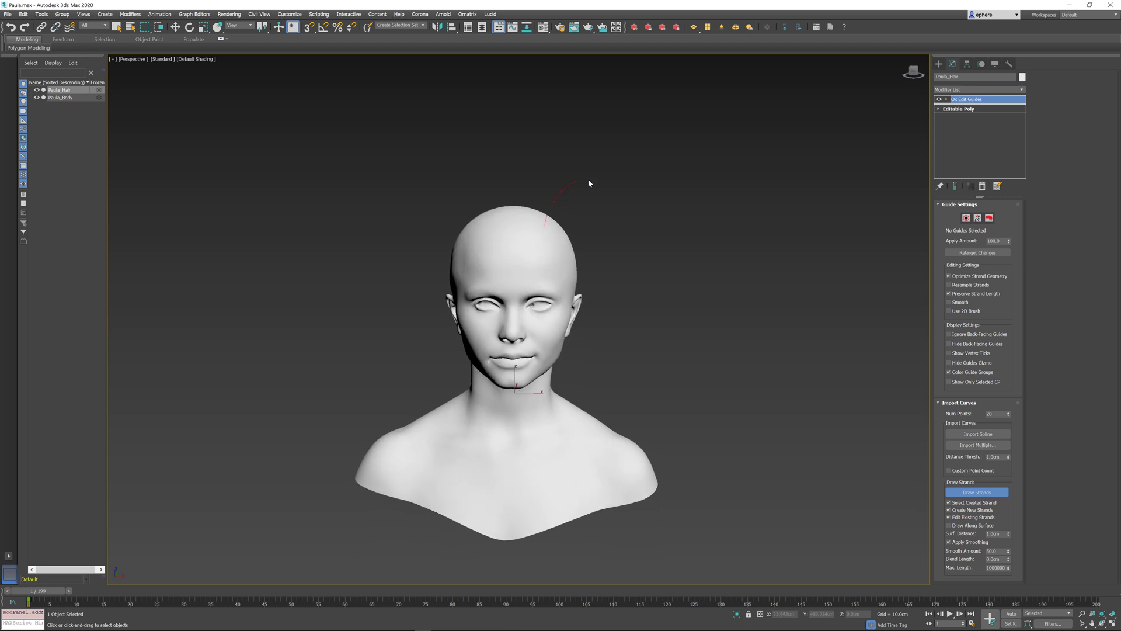
left_click_drag(610, 303, 643, 383)
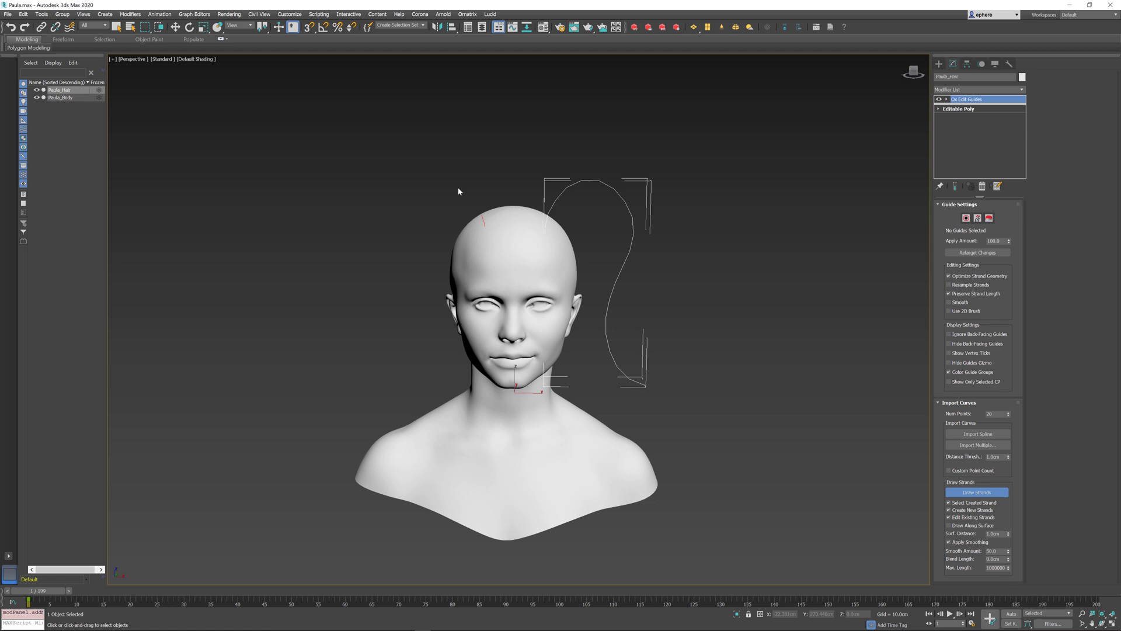
left_click_drag(458, 191, 355, 378)
key("ctrl+z")
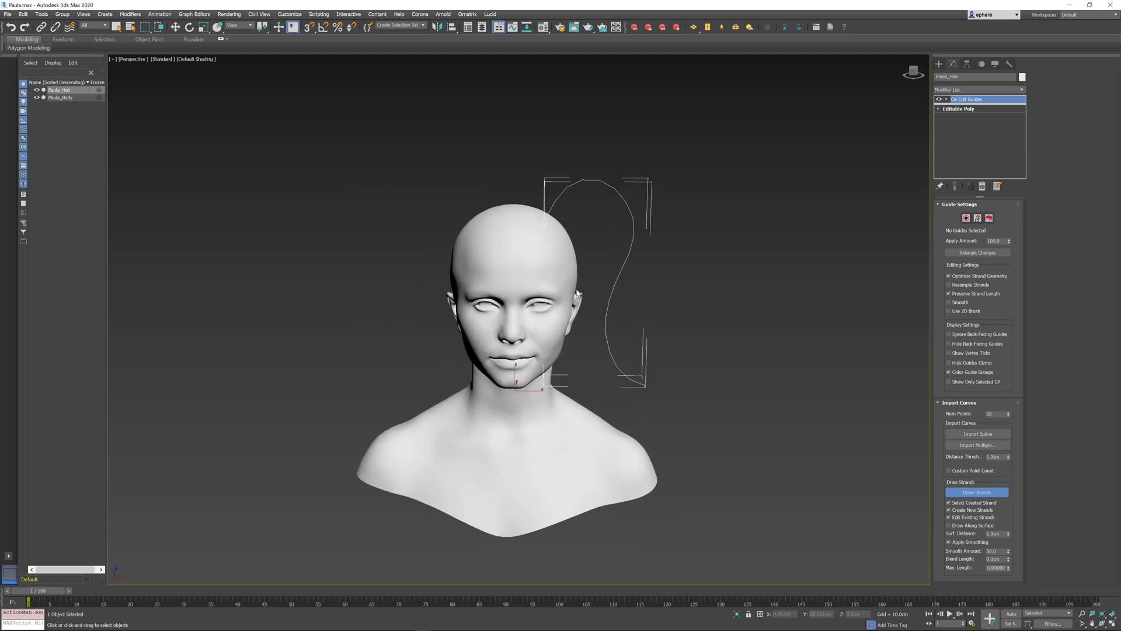
key("ctrl+z")
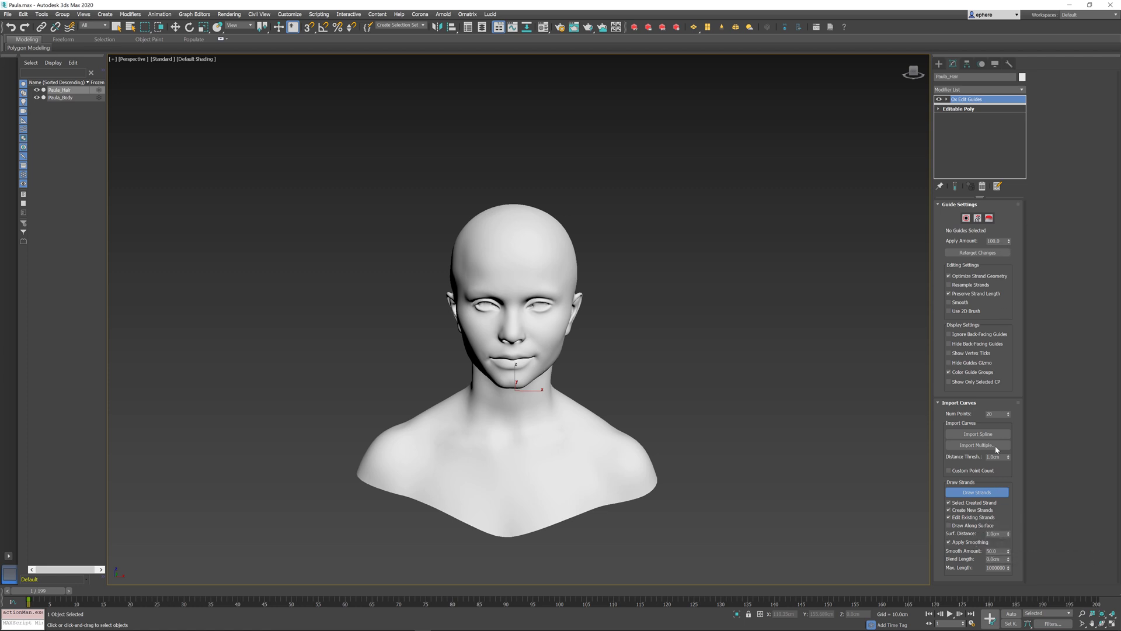
- Set Num Points to 10, draw a winding test strand from the top of the head, and undo it
double_click(990, 414)
type("10")
key("Return")
left_click_drag(531, 214, 634, 324)
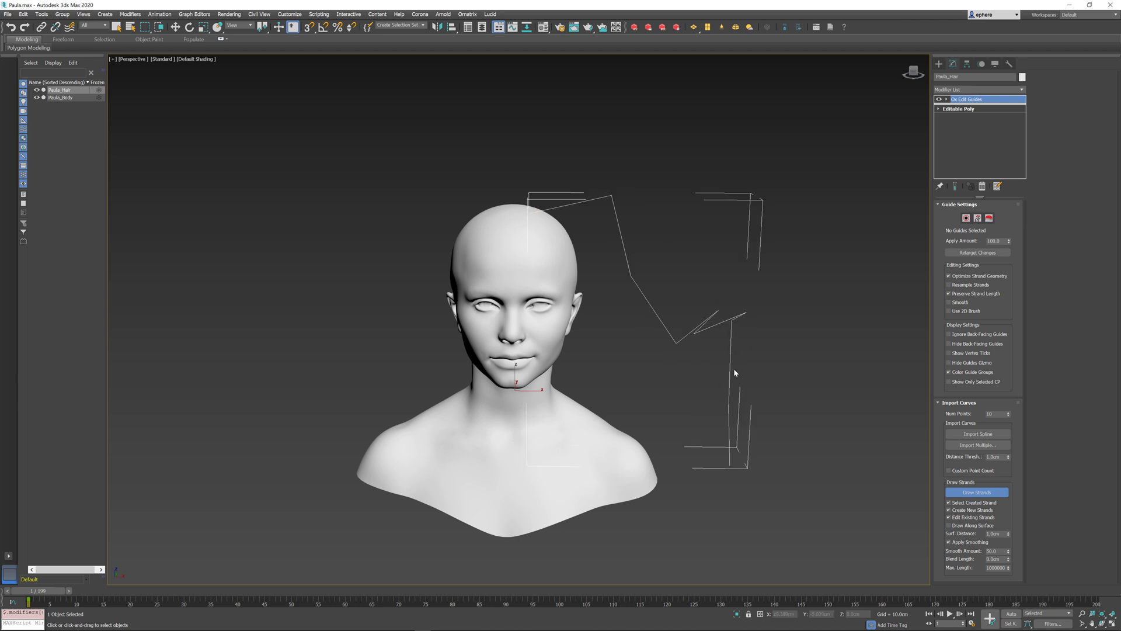
key("ctrl+z")
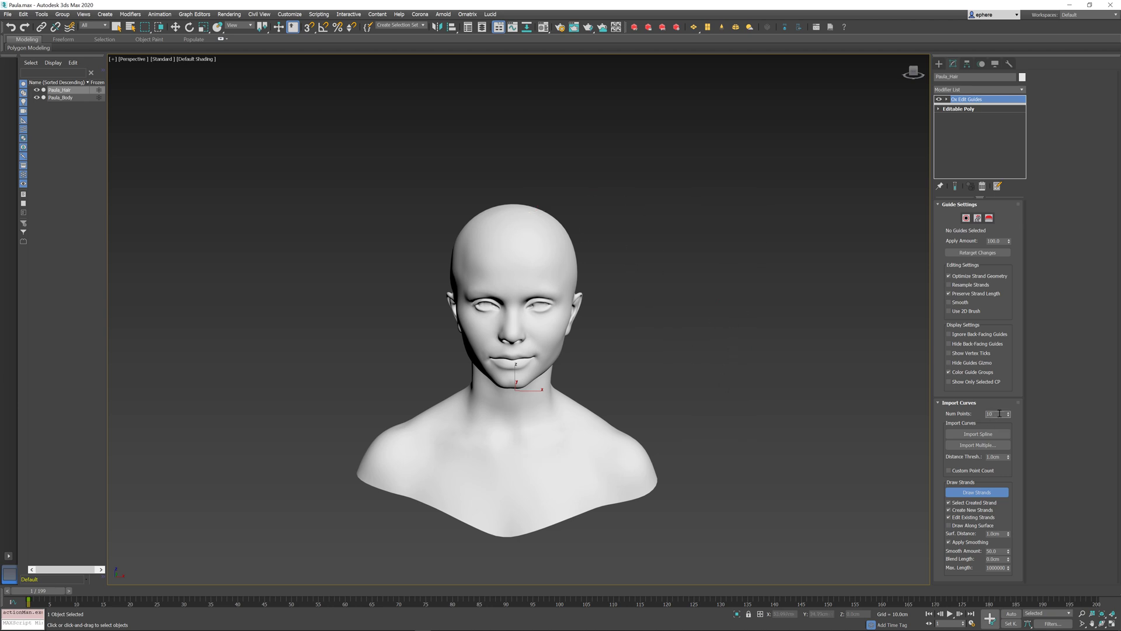
- Set Num Points to 100, draw a long winding test strand from the top of the head, and undo it
type("0")
left_click_drag(536, 226, 612, 191)
left_click_drag(855, 380, 857, 367)
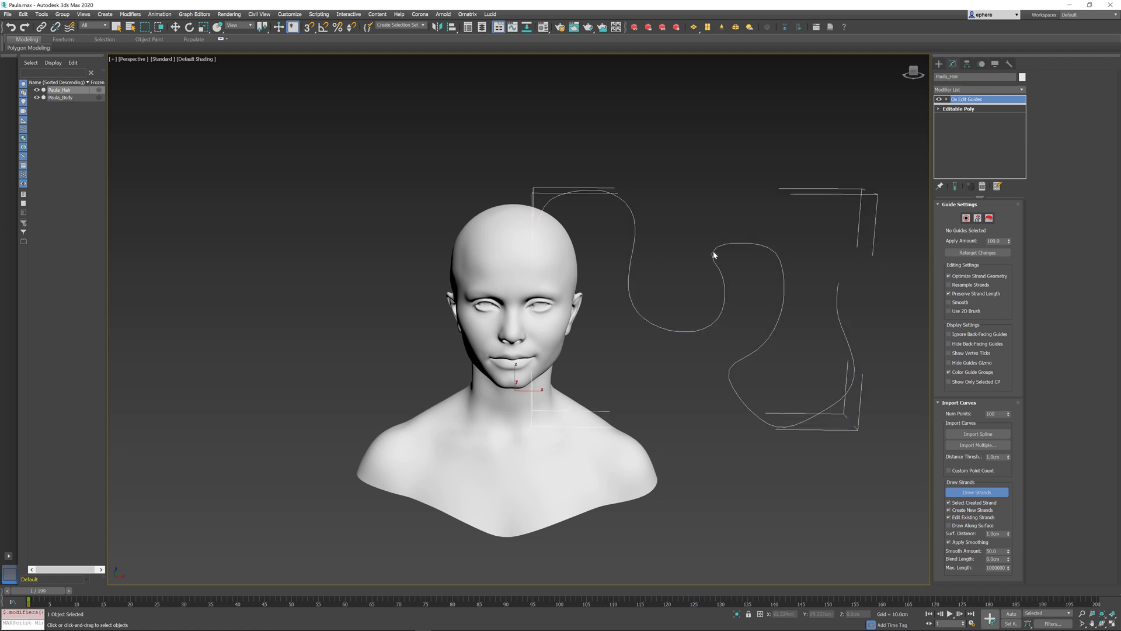
left_click(999, 414)
left_click(806, 396)
key("ctrl+z")
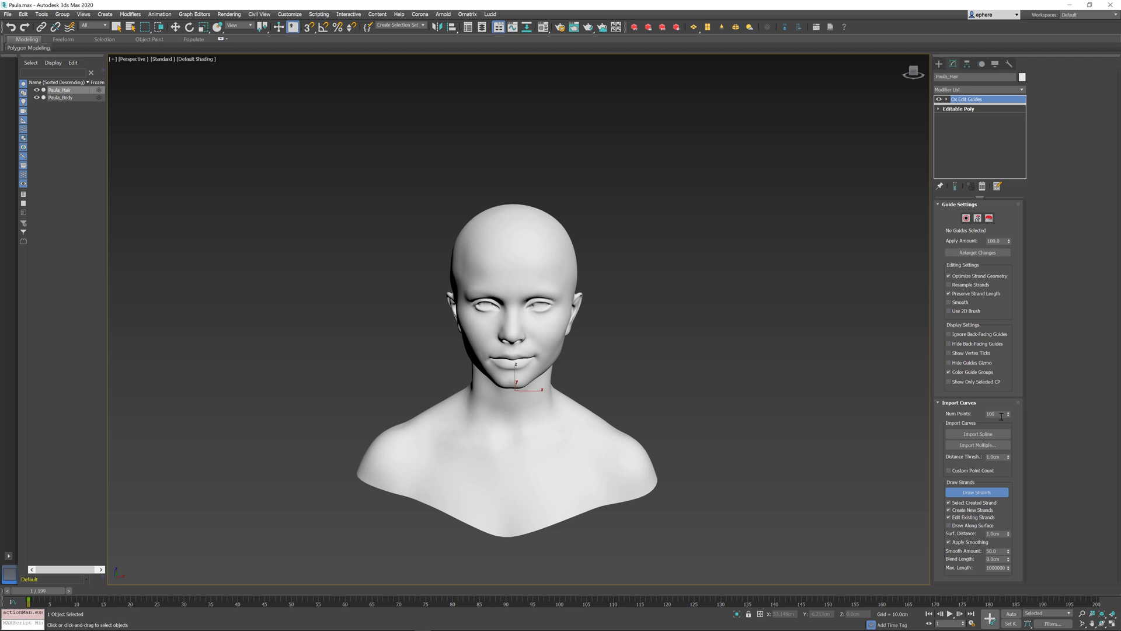
- Set Num Points to 20 and draw two curved strands from the top of the head, one toward each side
left_click_drag(1000, 414, 804, 408)
type("20")
key("Return")
left_click(509, 231)
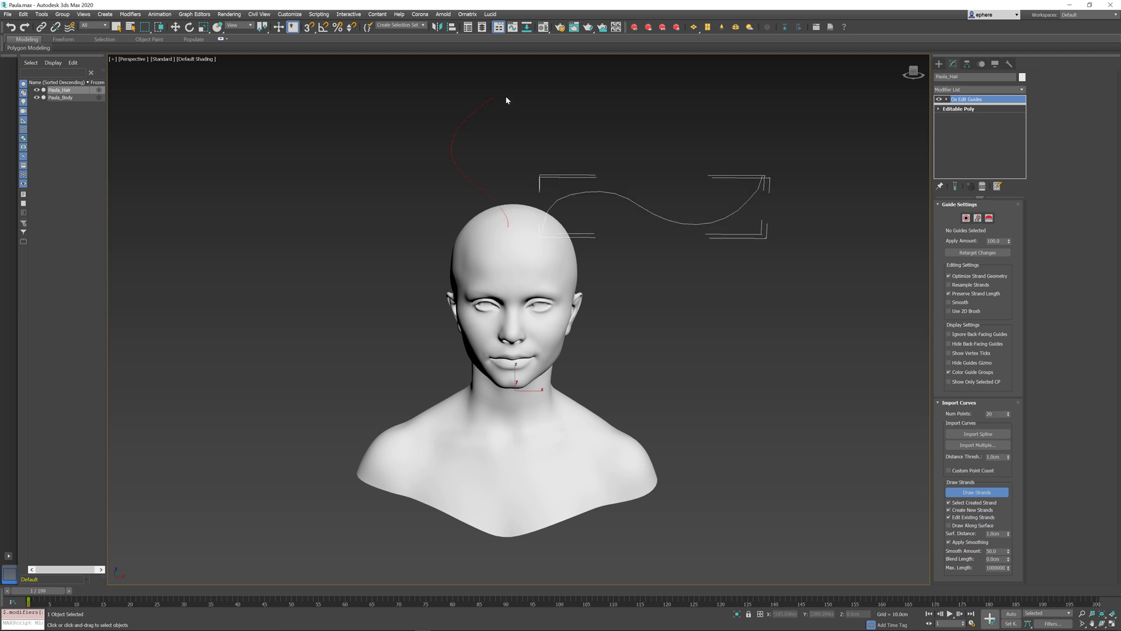
left_click_drag(506, 101, 506, 100)
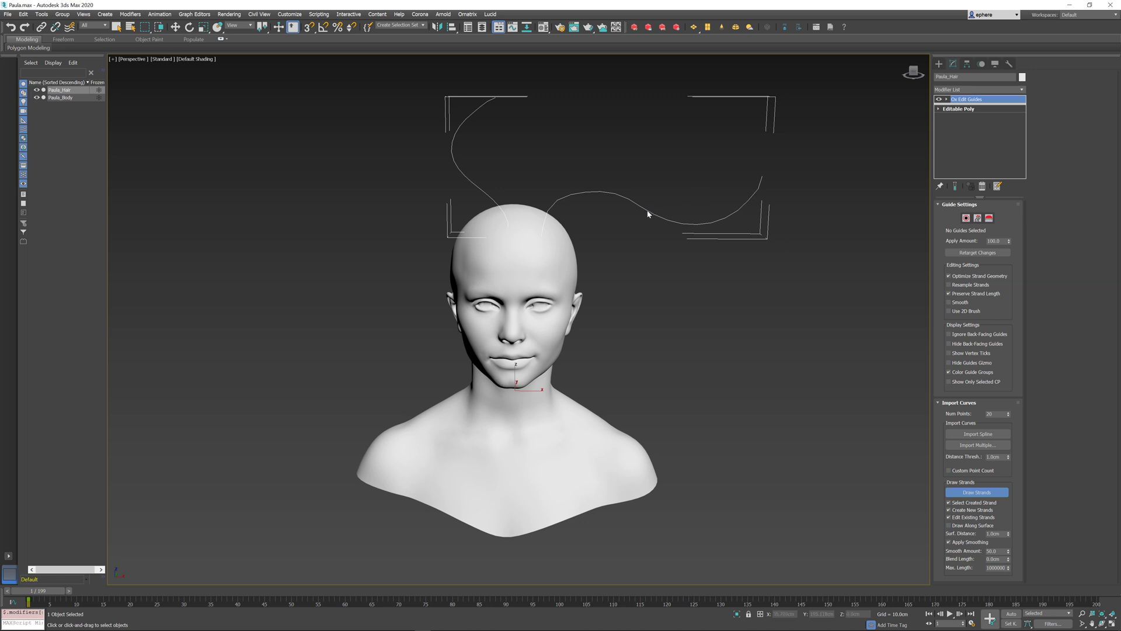
- Reshape the outer portions of both existing strands by drawing new paths starting on them
left_click_drag(718, 131, 719, 135)
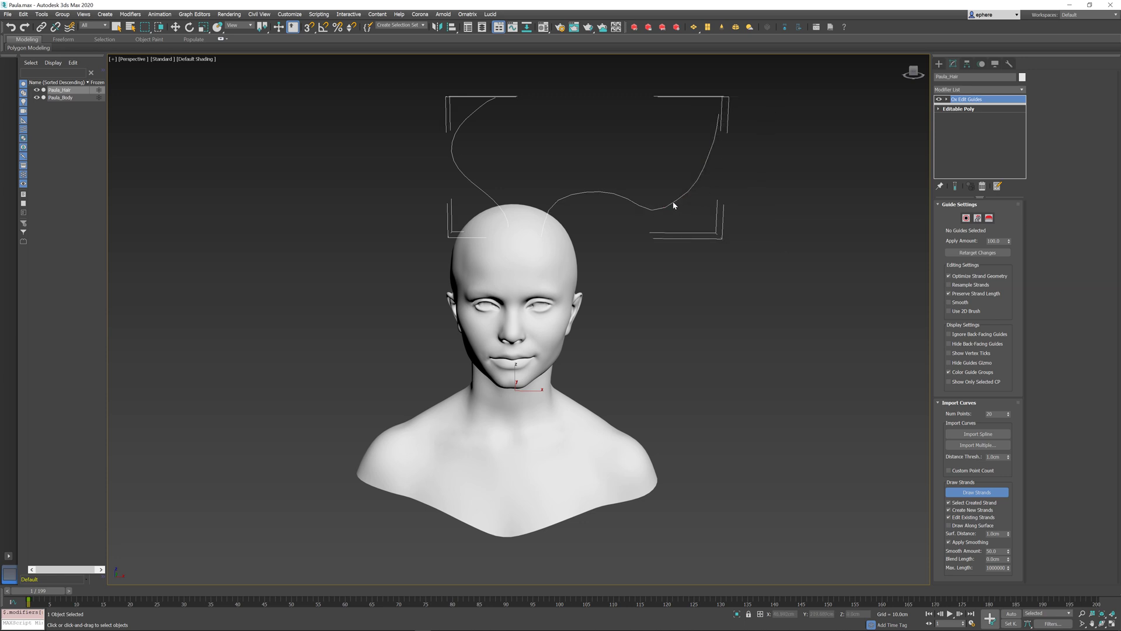
left_click_drag(758, 305, 760, 303)
left_click_drag(474, 184, 580, 131)
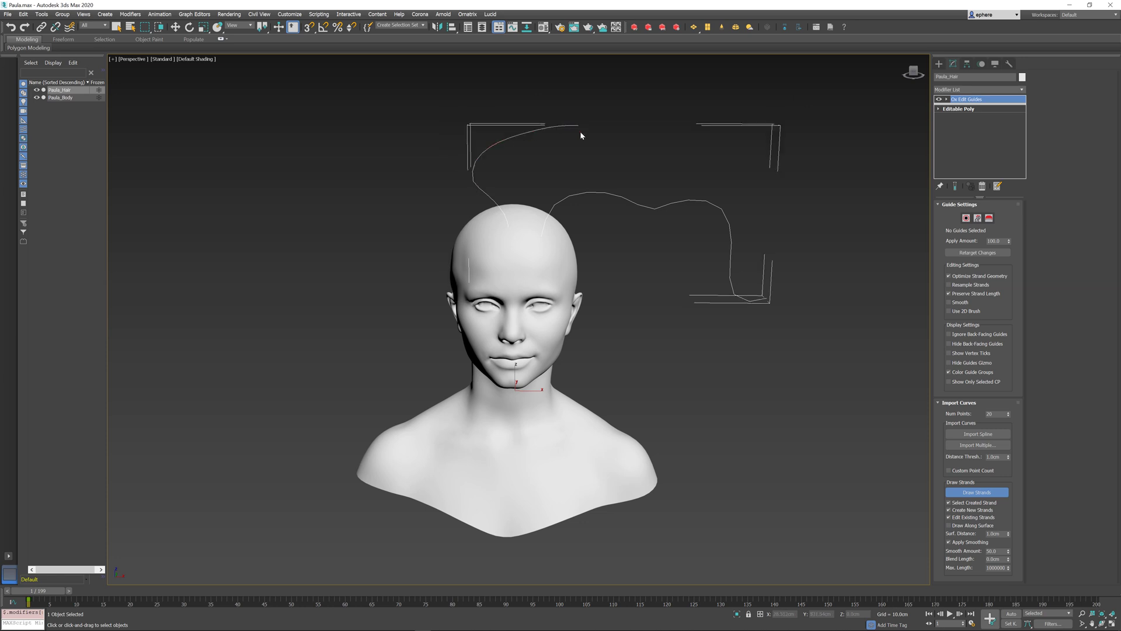
mouse_move(642, 257)
middle_mouse_down("alt")
mouse_move(589, 254)
mouse_move(669, 257)
mouse_move(649, 256)
middle_mouse_up("alt")
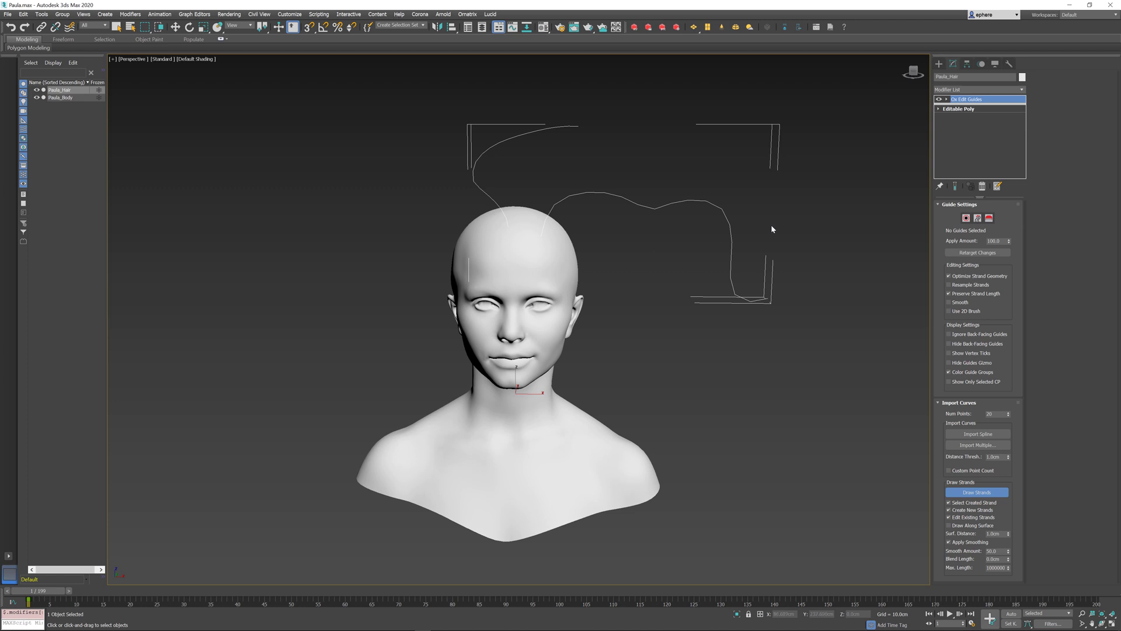
- Turn off Create New Strands and redraw the outer end of the long strand on the right side of the head
left_click(967, 510)
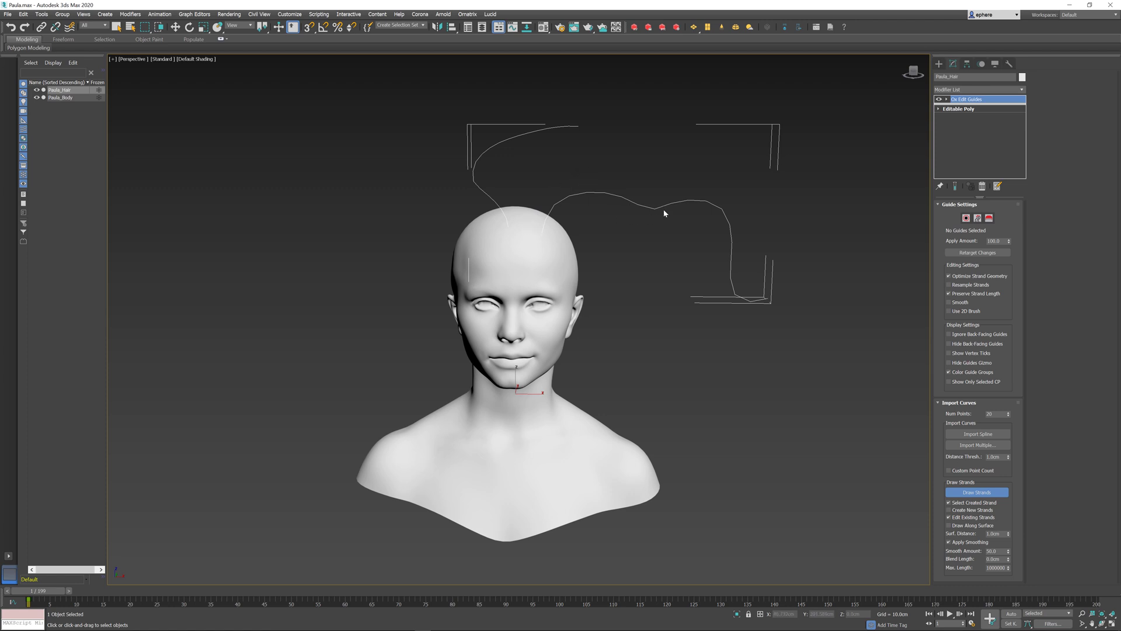
left_click_drag(668, 202, 711, 138)
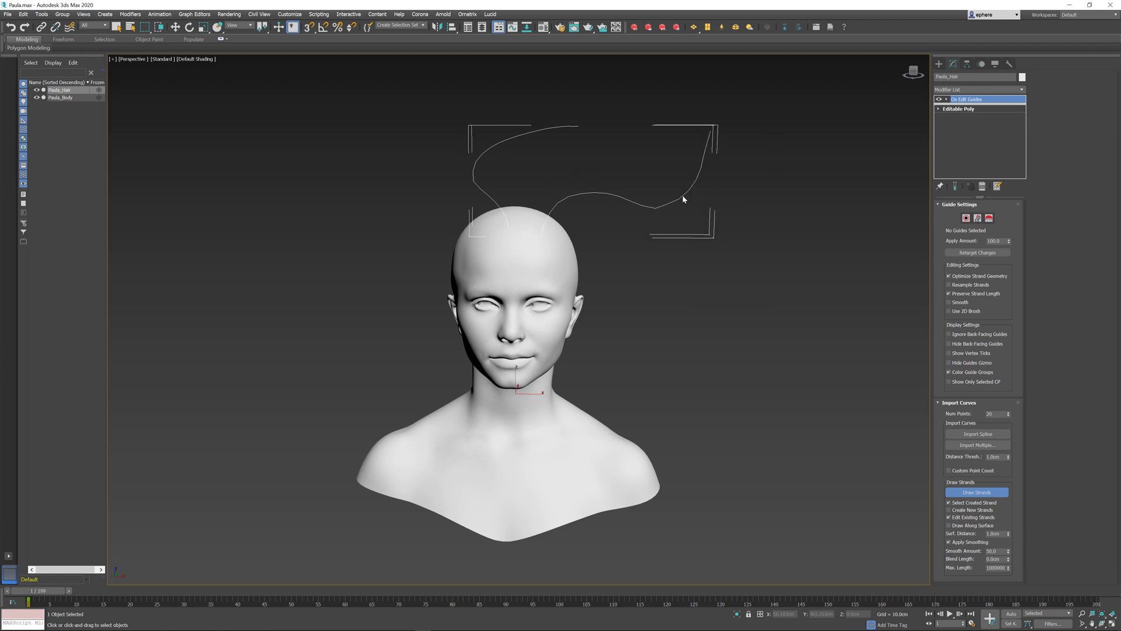
left_click_drag(762, 227, 762, 229)
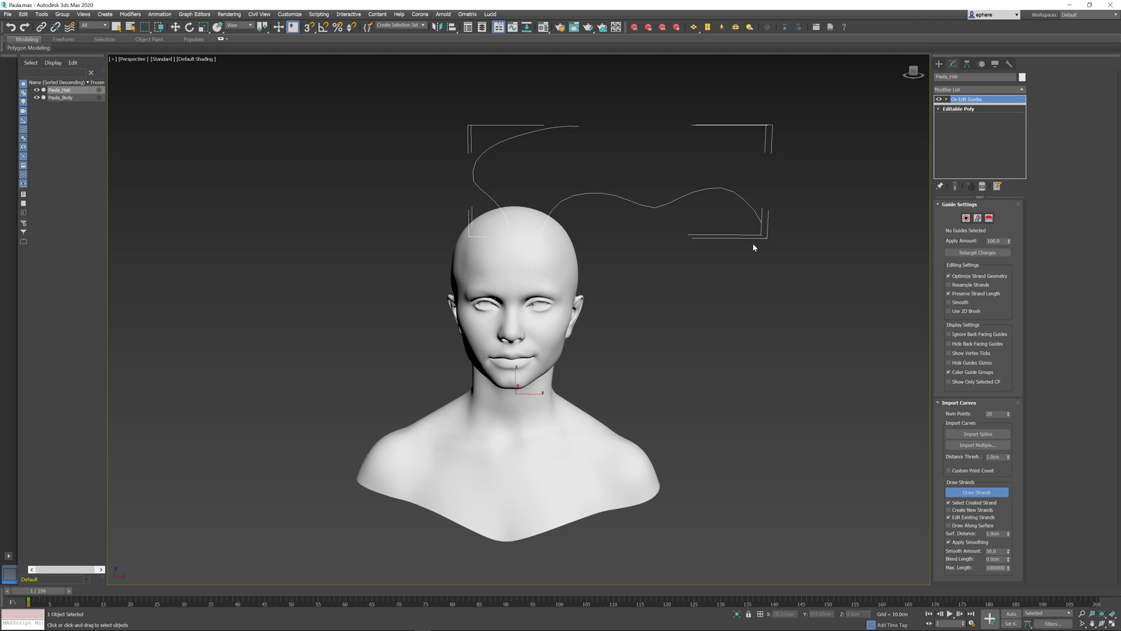
- Draw a strand between the existing two with Create New Strands on and Edit Existing Strands off, and turn Edit Existing Strands back on
left_click(964, 510)
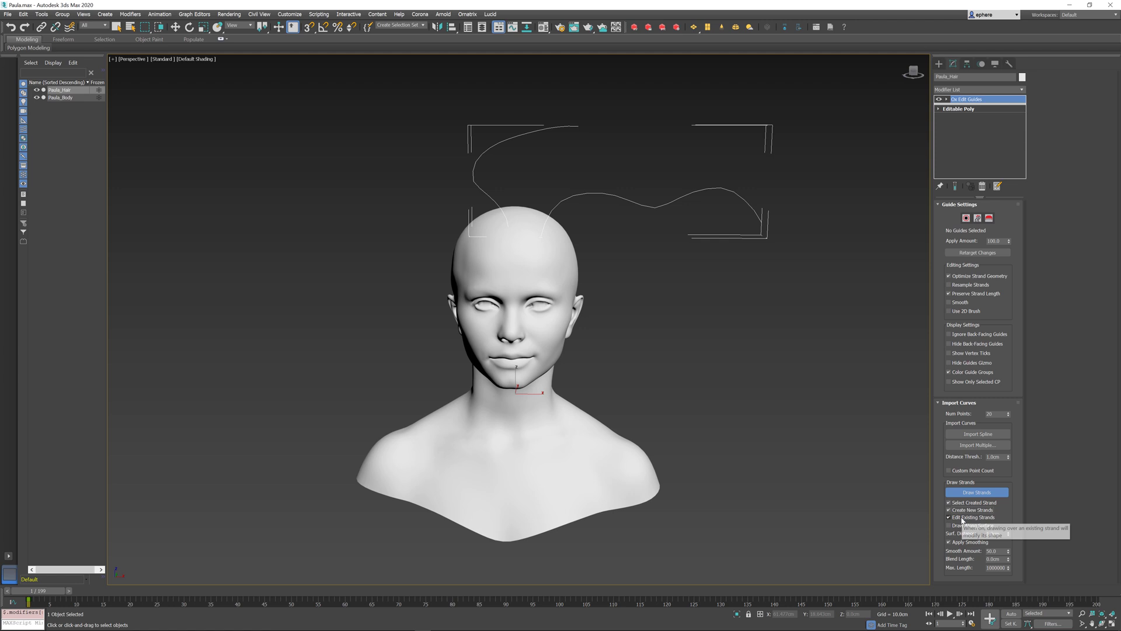
left_click(964, 520)
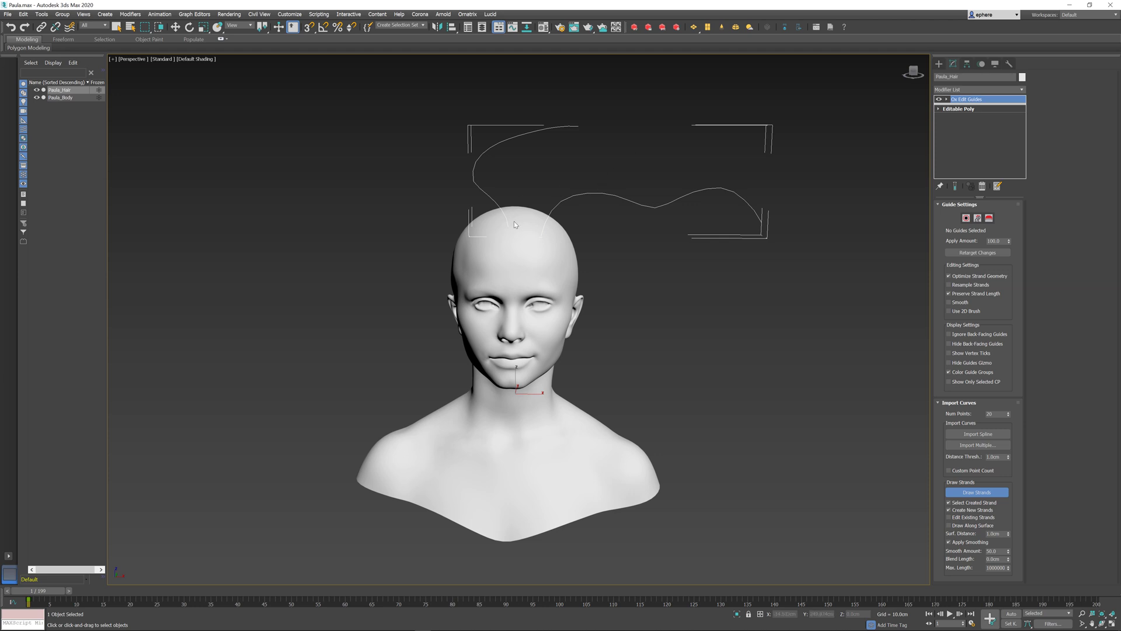
left_click_drag(621, 124, 621, 120)
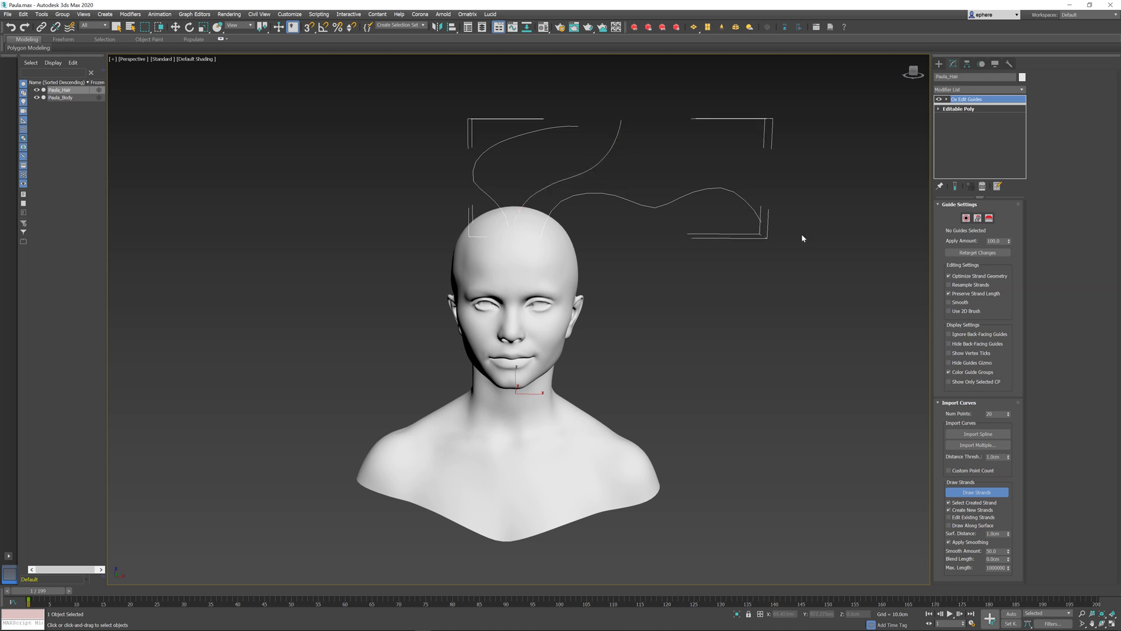
left_click(982, 518)
left_click_drag(625, 197, 681, 159)
- Turn on Draw Along Surface, draw a test strand over the forehead, and undo it
scroll(485, 197, "up", 5)
mouse_move(522, 305)
left_mouse_down()
mouse_move(491, 282)
mouse_move(496, 260)
left_mouse_up()
mouse_move(548, 328)
middle_mouse_down("alt")
mouse_move(579, 322)
mouse_move(514, 323)
mouse_move(551, 326)
middle_mouse_up("alt")
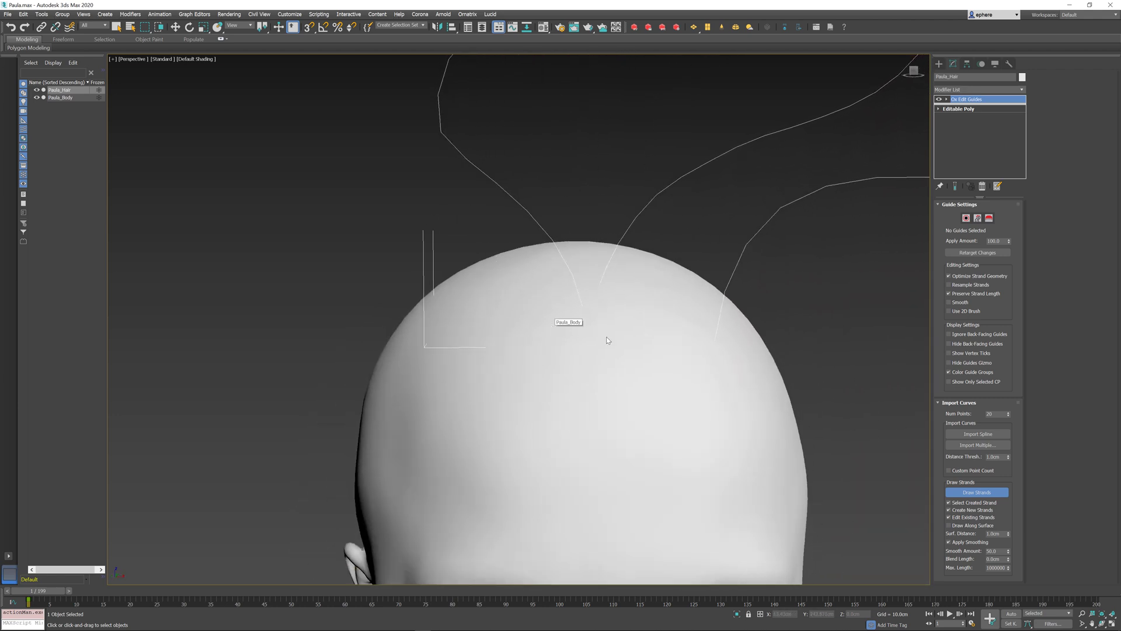
left_click(967, 526)
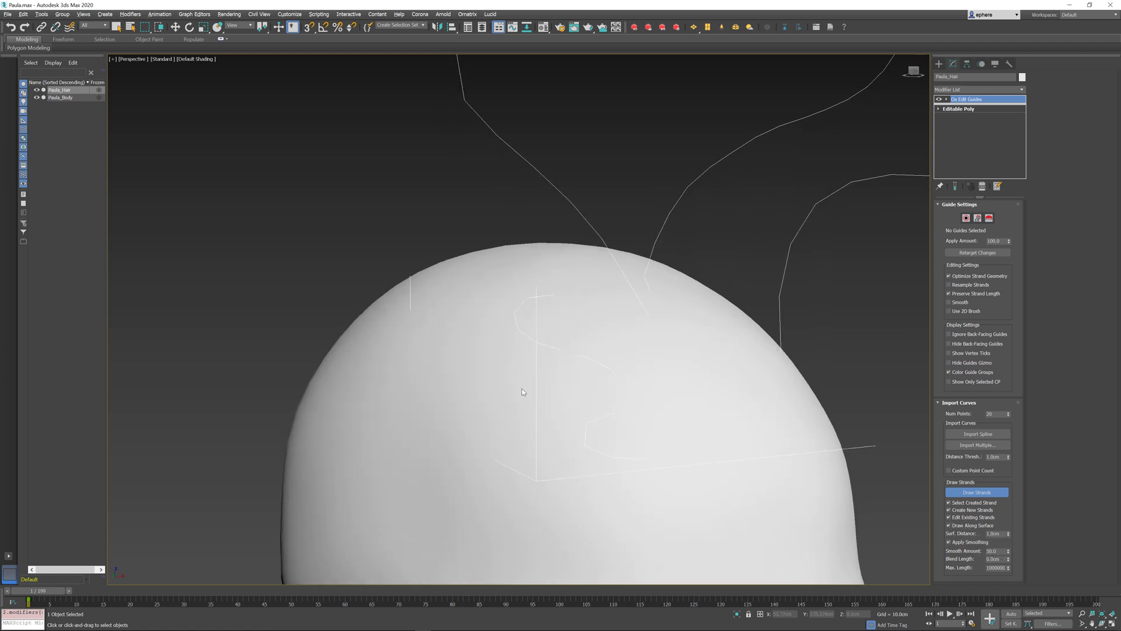
middle_click_drag(519, 388, 512, 327, "alt")
key("ctrl+z")
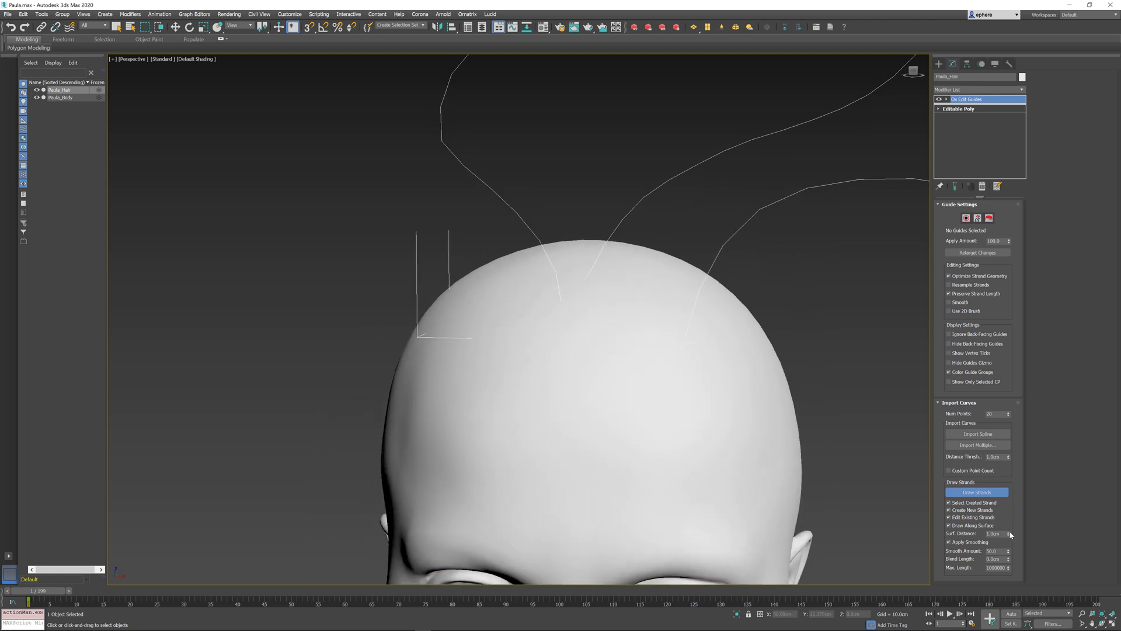
- Set Surf. Distance to 2.0 cm, draw a test strand along the forehead surface, and undo it
left_click_drag(1003, 534, 1019, 497)
left_click_drag(1012, 280, 994, 5)
left_click_drag(993, 618, 993, 615)
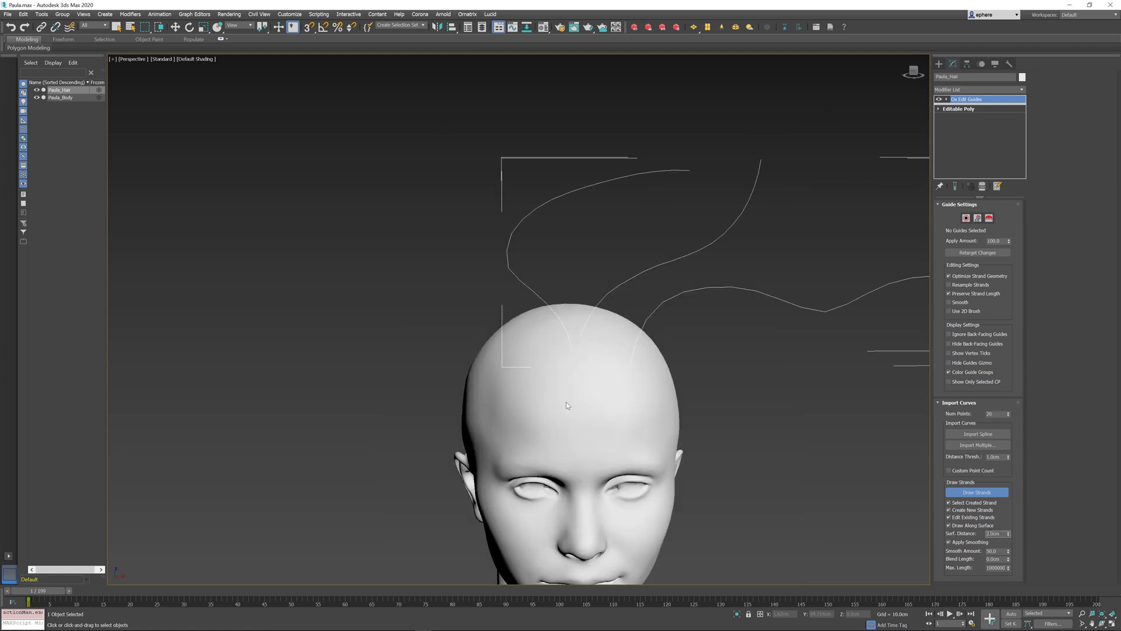
mouse_move(591, 407)
left_mouse_down()
mouse_move(509, 379)
mouse_move(510, 355)
left_mouse_up()
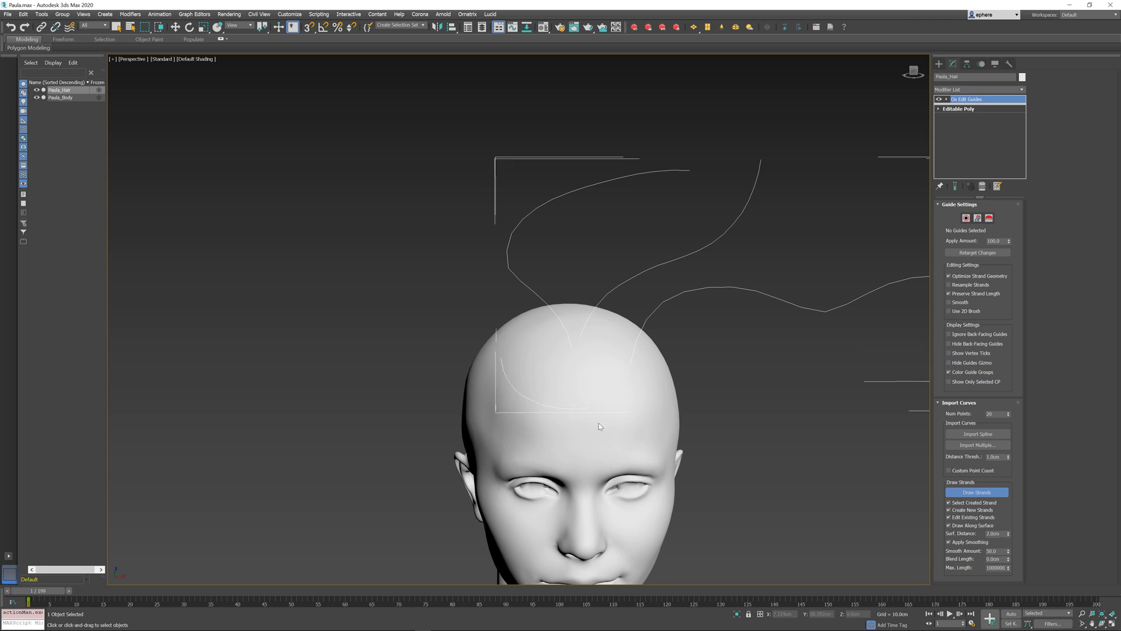
mouse_move(660, 429)
middle_mouse_down("alt")
mouse_move(604, 441)
mouse_move(629, 445)
middle_mouse_up("alt")
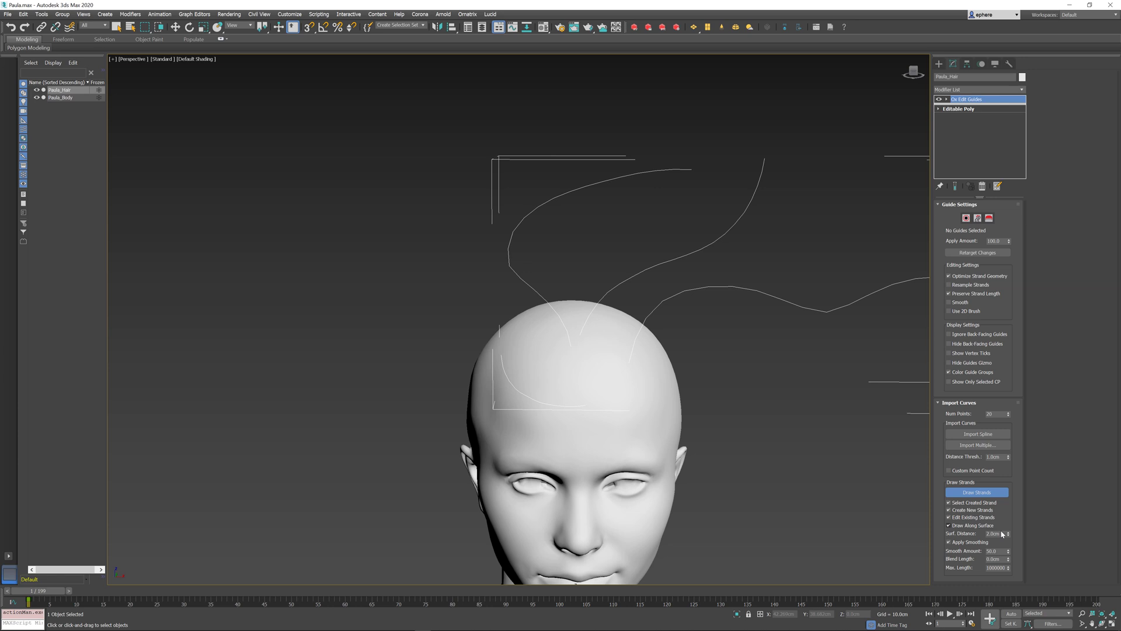
key("ctrl+z")
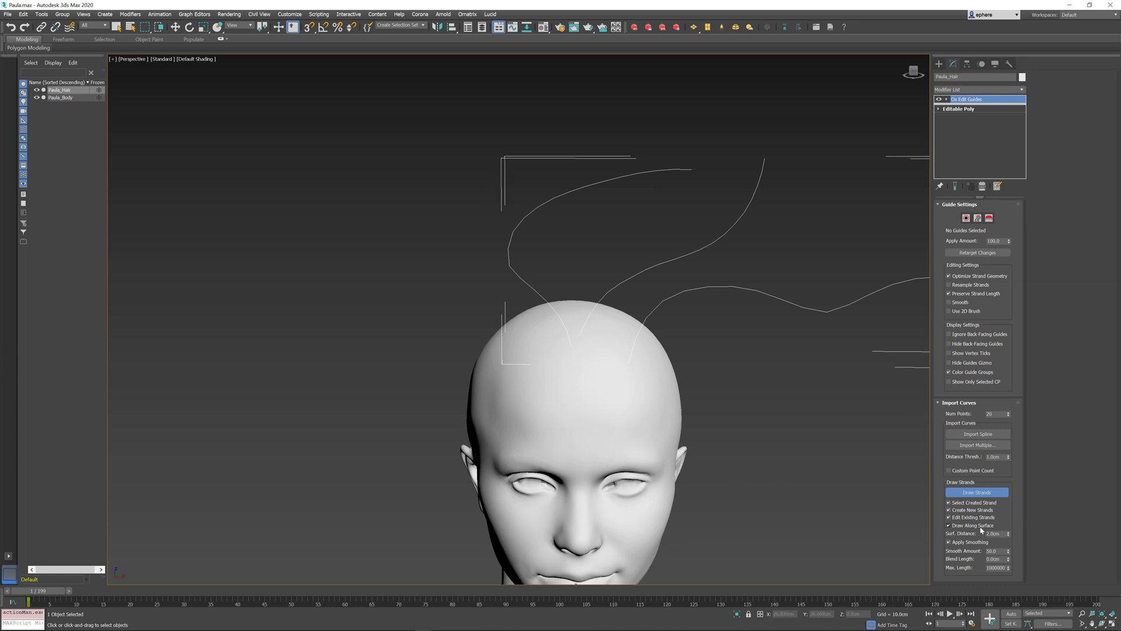
- Turn off Draw Along Surface, draw a long test strand outward from the head, and undo it
left_click(961, 526)
type("0")
key("Return")
mouse_move(531, 348)
left_mouse_down()
mouse_move(323, 215)
mouse_move(256, 228)
left_mouse_up()
key("ctrl+z")
- Draw three more test strands outward from the top of the head, undoing each one
mouse_move(534, 356)
left_mouse_down()
mouse_move(587, 258)
mouse_move(646, 274)
left_mouse_up()
key("ctrl+z")
left_click_drag(720, 118, 723, 117)
key("ctrl+z")
left_click_drag(575, 324, 372, 196)
key("ctrl+z")
- Set Max. Length to 5 cm, draw several short test strands on the upper forehead, and undo them
left_click(997, 568)
type("5")
key("Return")
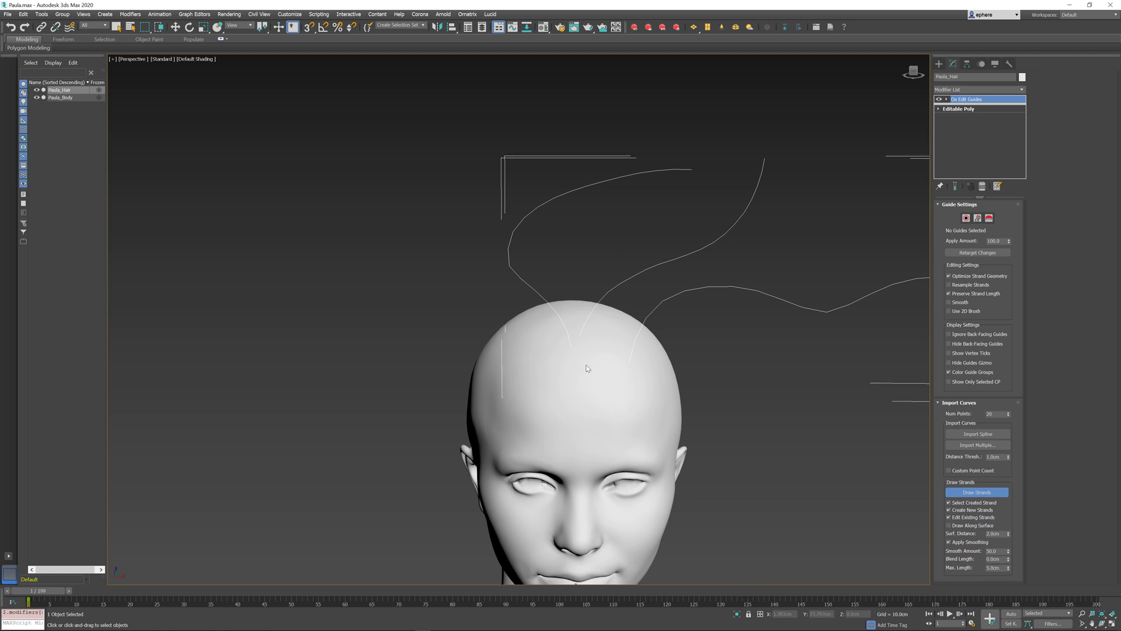
left_click_drag(497, 302, 493, 298)
left_click_drag(547, 326, 486, 284)
left_click_drag(530, 362, 410, 311)
left_click_drag(553, 333, 473, 318)
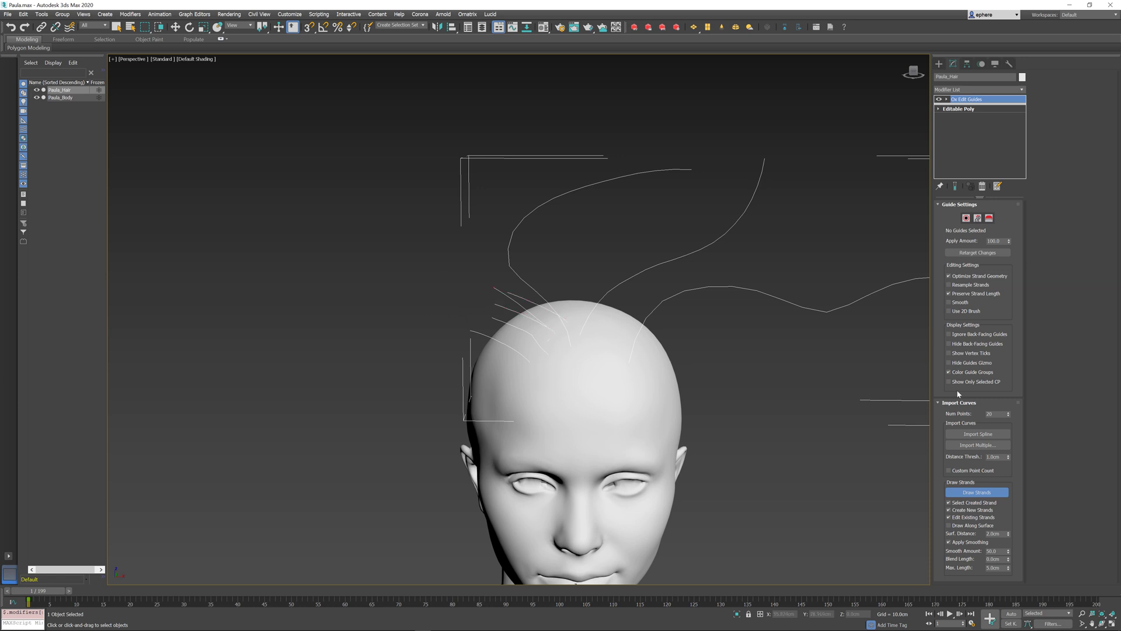
key("ctrl+z")
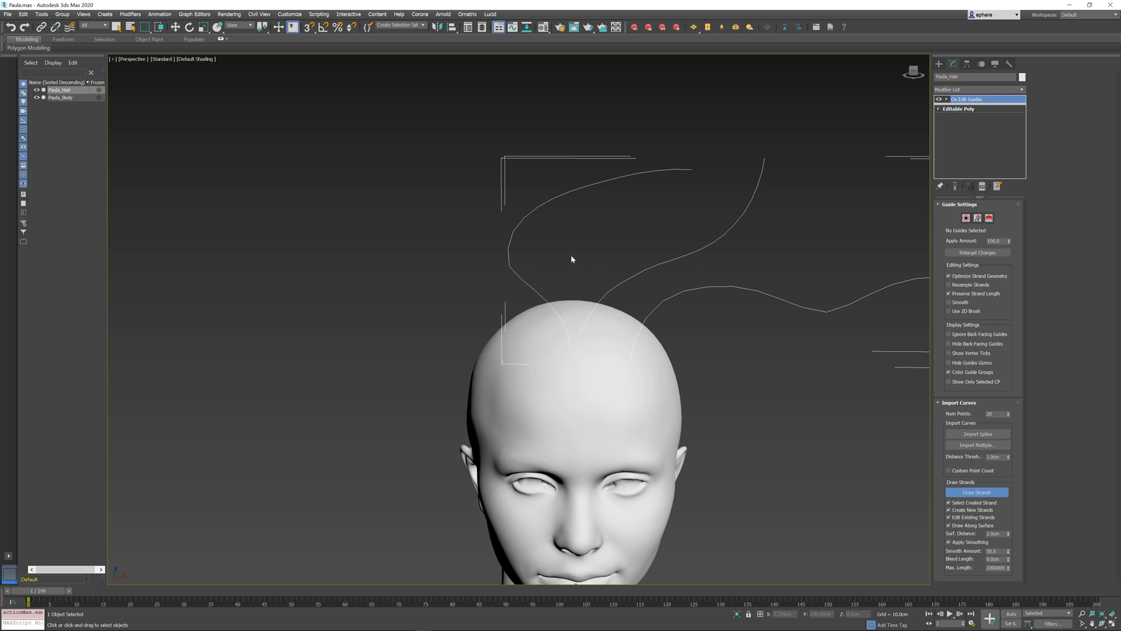
- Undo the last test strand and delete the Ox Edit Guides modifier with its remaining test strands from the hair mesh
key("ctrl+z")
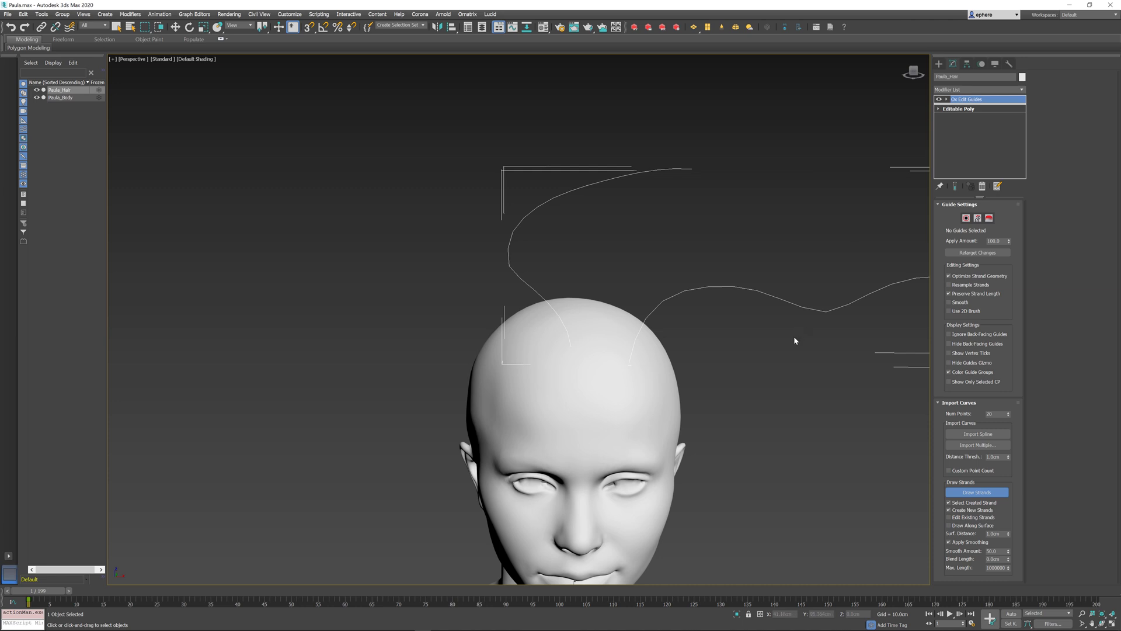
middle_click_drag(794, 335, 663, 308)
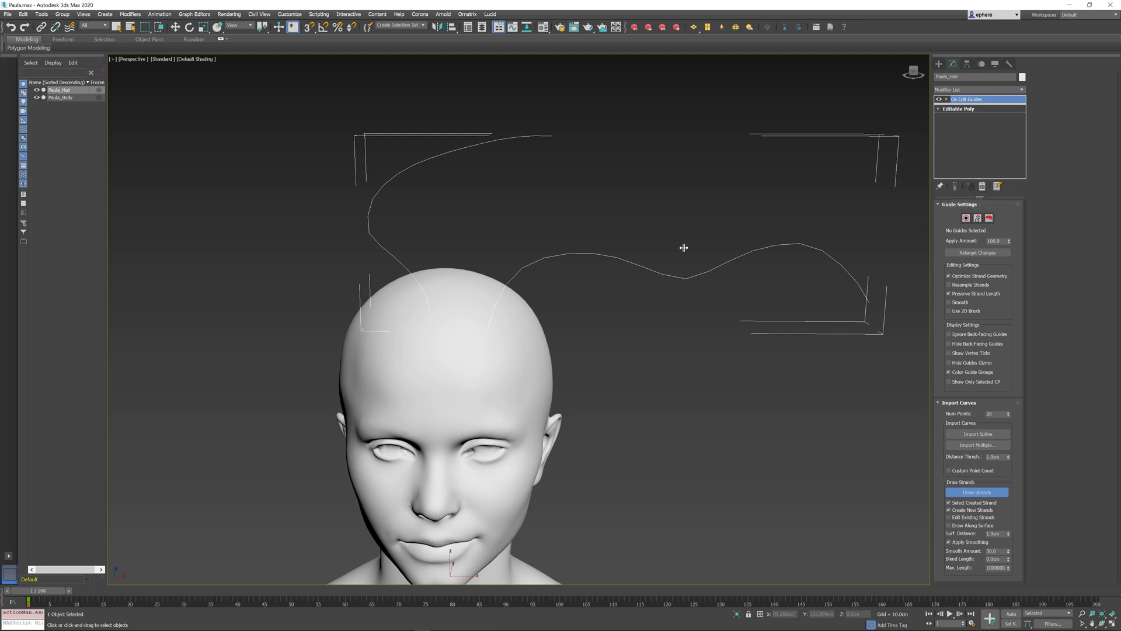
left_click(982, 187)
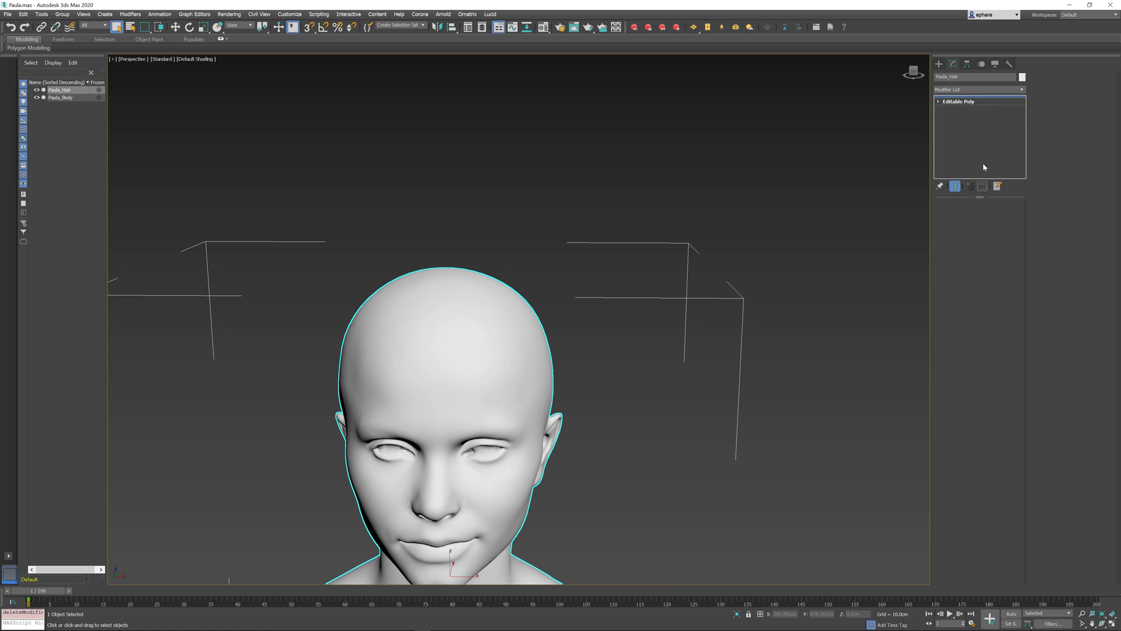
- Add a fresh Ox Edit Guides modifier to the hair mesh, with an Ox Hair from Guides modifier on top of it
left_click(991, 97)
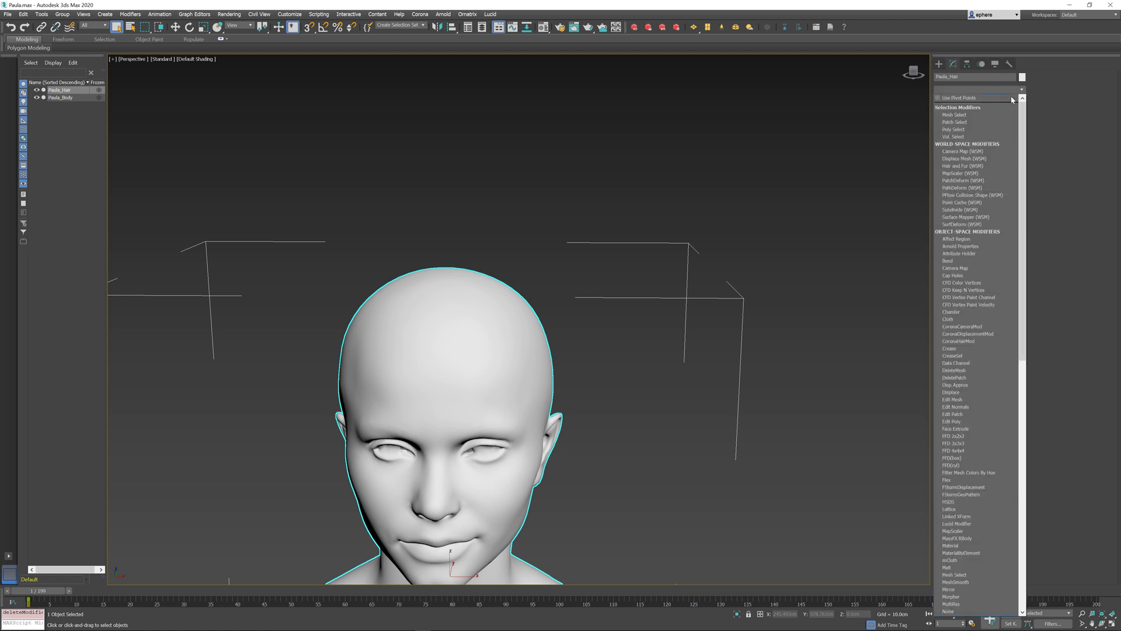
left_click_drag(1021, 138, 1029, 264)
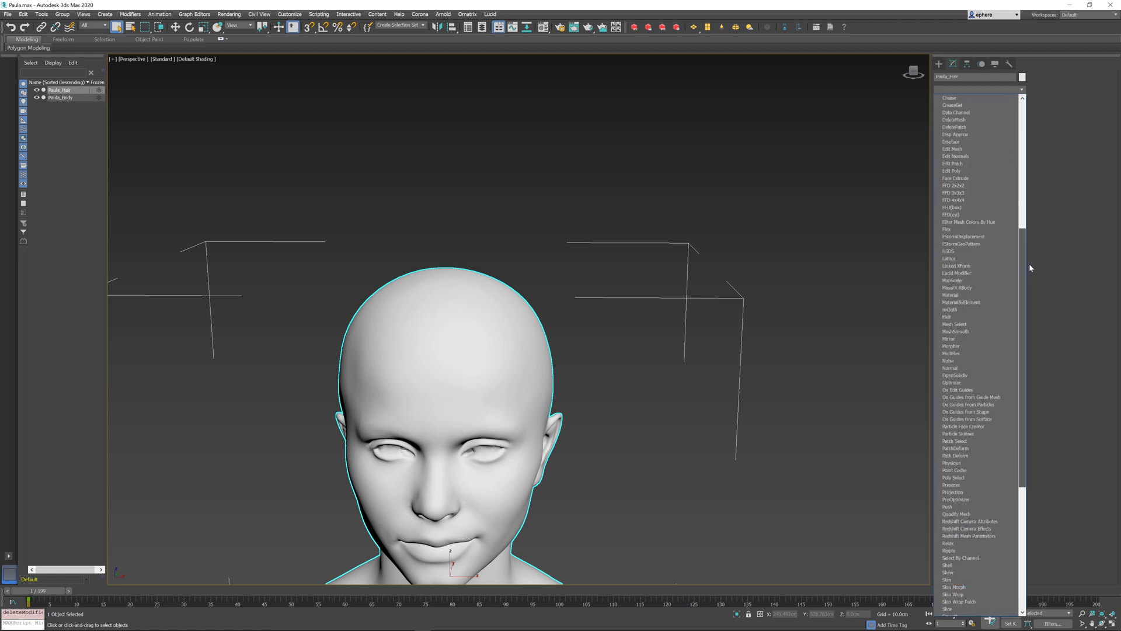
left_click(989, 390)
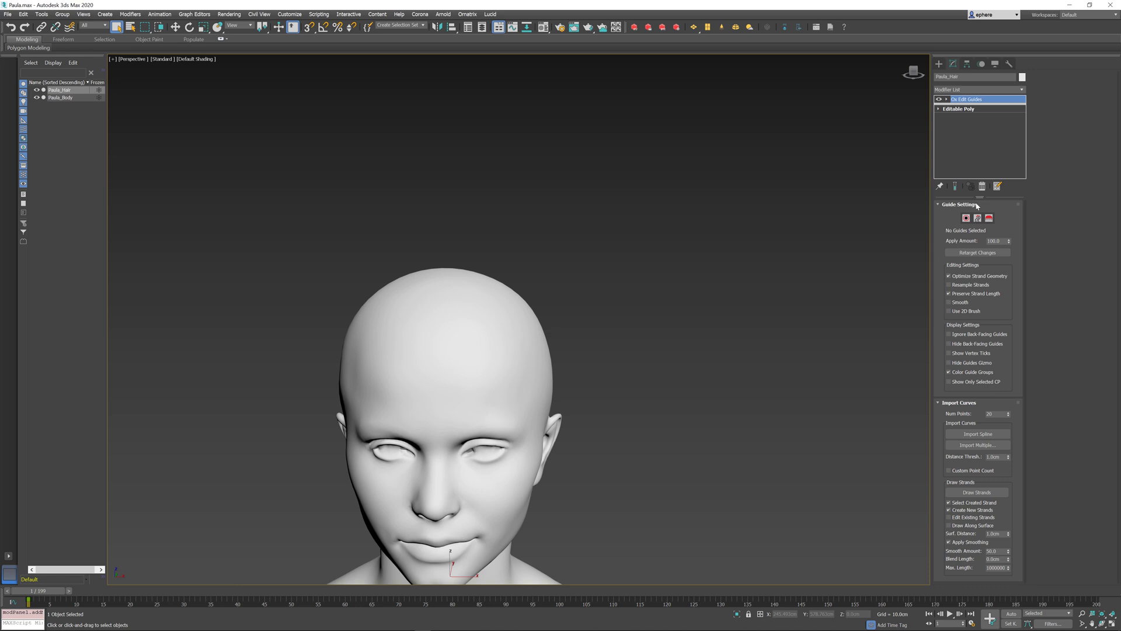
left_click(988, 89)
scroll(992, 300, "down", 3)
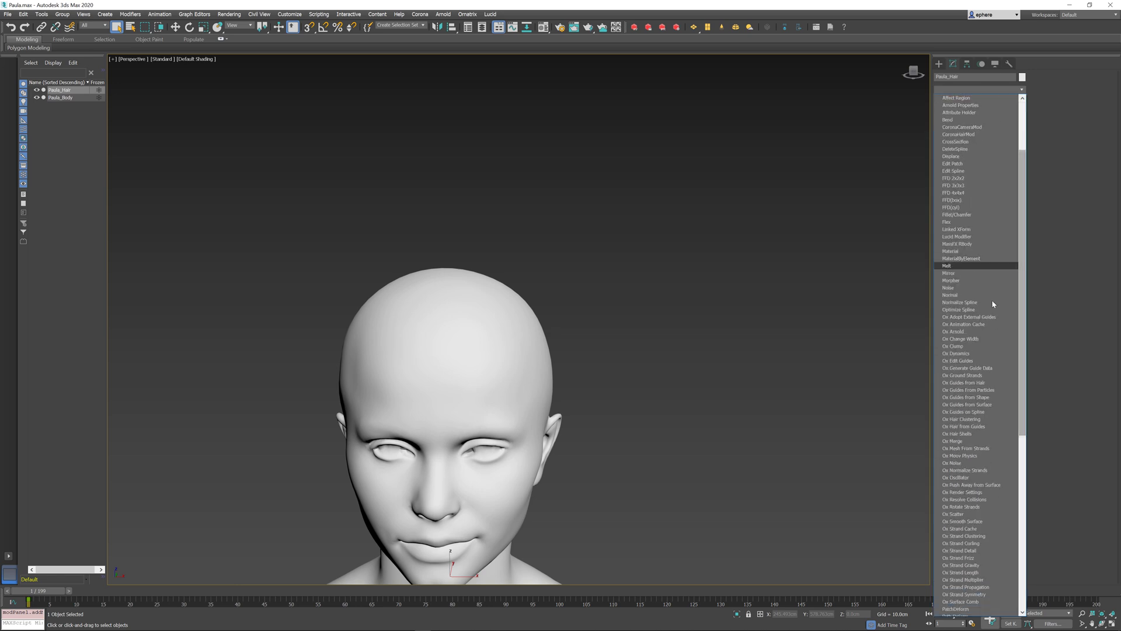
left_click(983, 427)
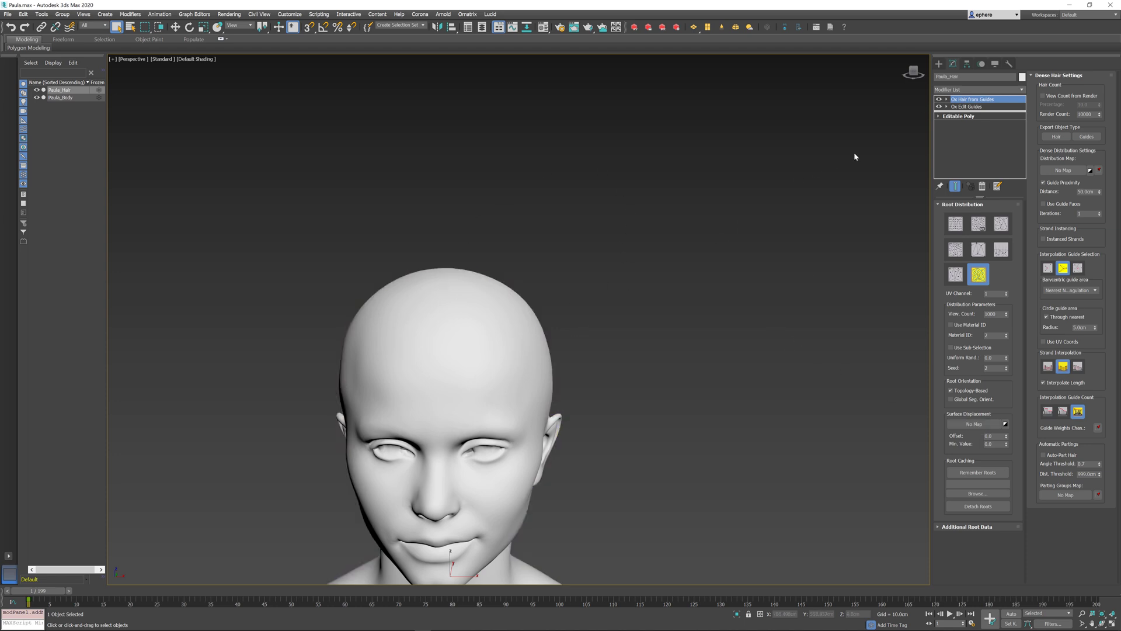
- Use Draw Strands in Ox Edit Guides to draw a long guide from the character's upper left scalp, curving outward and down
left_click(960, 107)
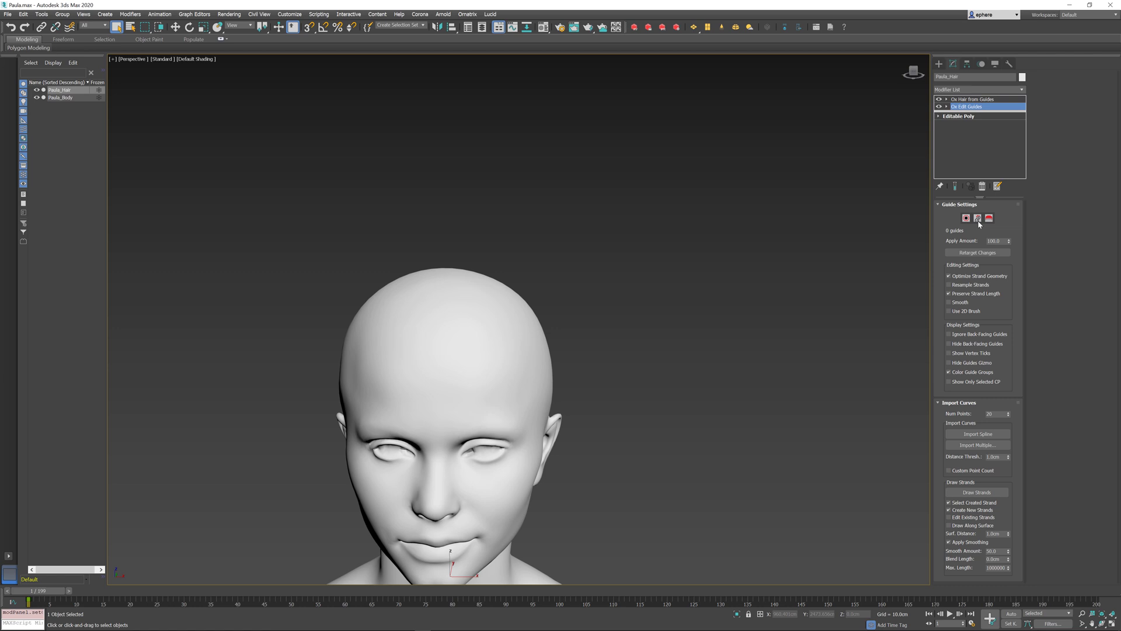
left_click(977, 493)
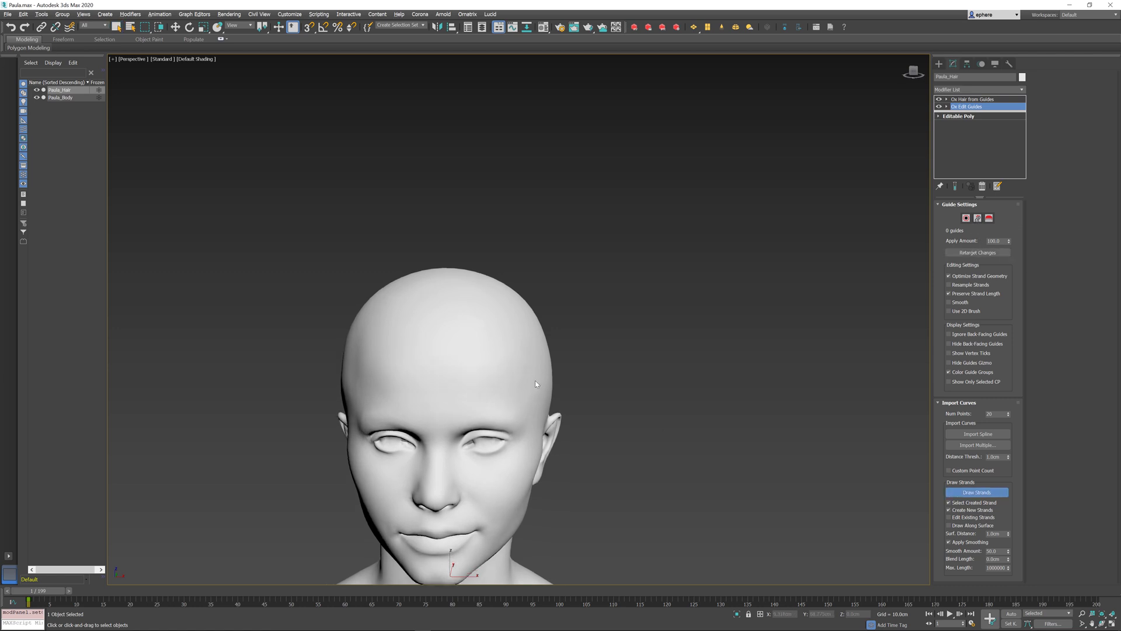
middle_click_drag(521, 405, 582, 330)
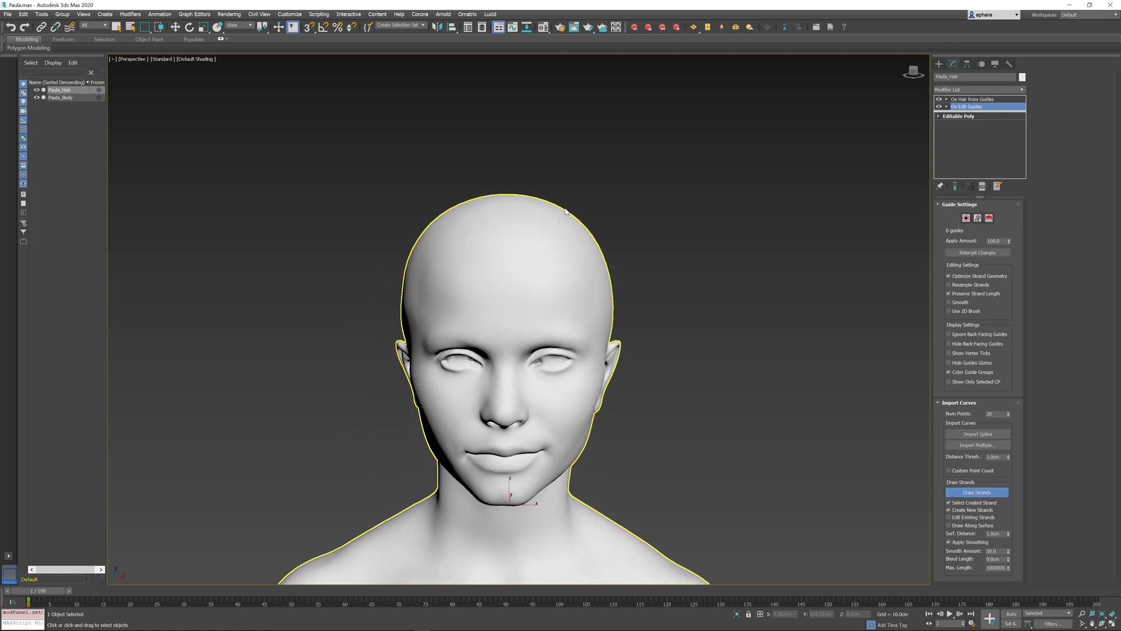
mouse_move(565, 211)
left_mouse_down()
mouse_move(663, 295)
mouse_move(733, 410)
left_mouse_up()
- Show the end result of the modifier stack and draw a matching guide on the opposite side of the head
mouse_move(665, 314)
middle_mouse_down("alt")
mouse_move(656, 319)
mouse_move(665, 318)
middle_mouse_up("alt")
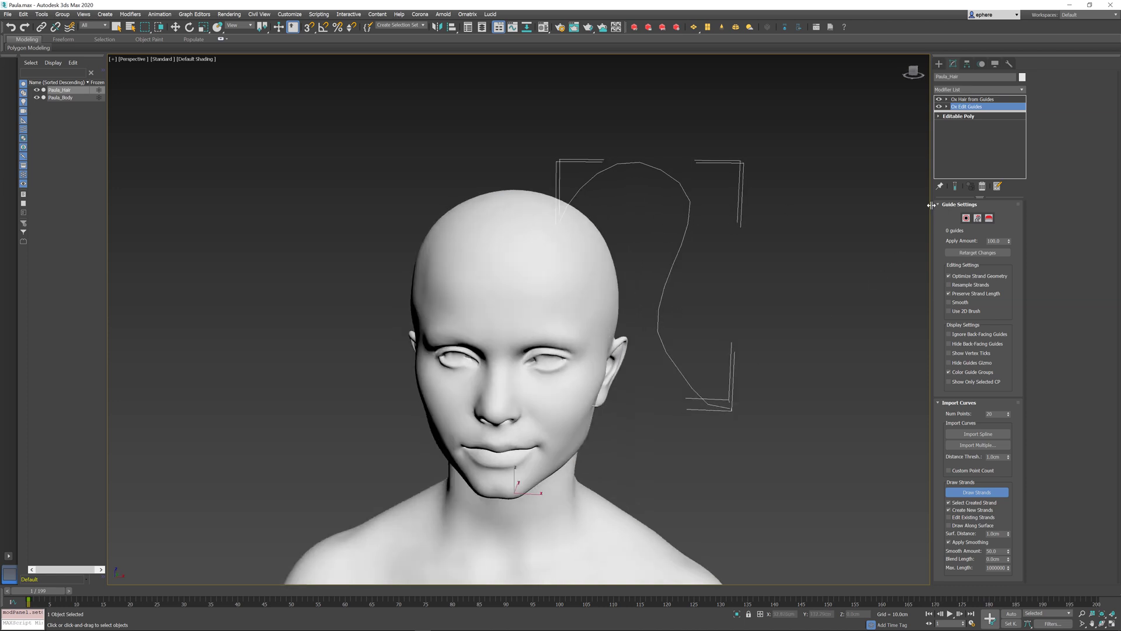
left_click(956, 187)
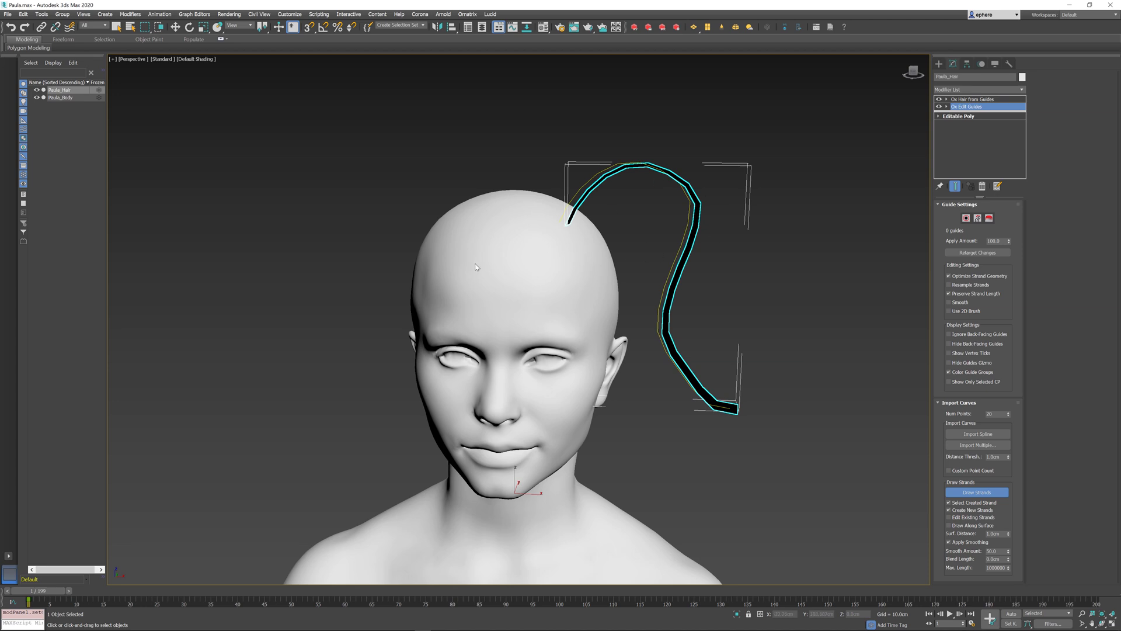
left_click_drag(321, 375, 254, 386)
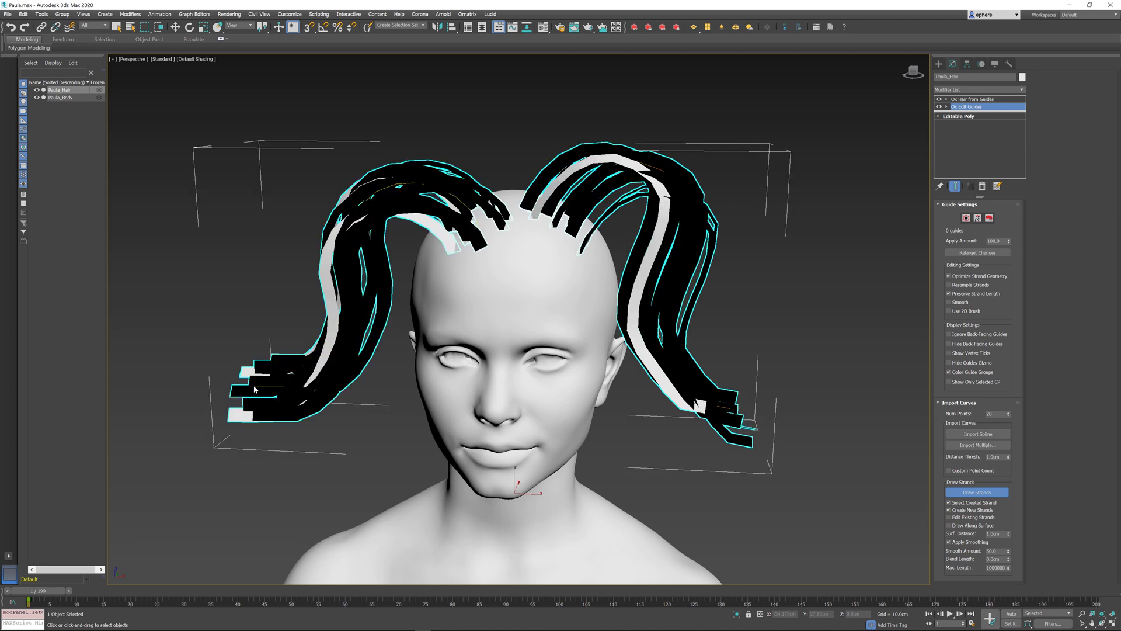
- Draw more long guides falling down the side and back of the head to fill out the generated hair
middle_click_drag(454, 252, 672, 315, "alt")
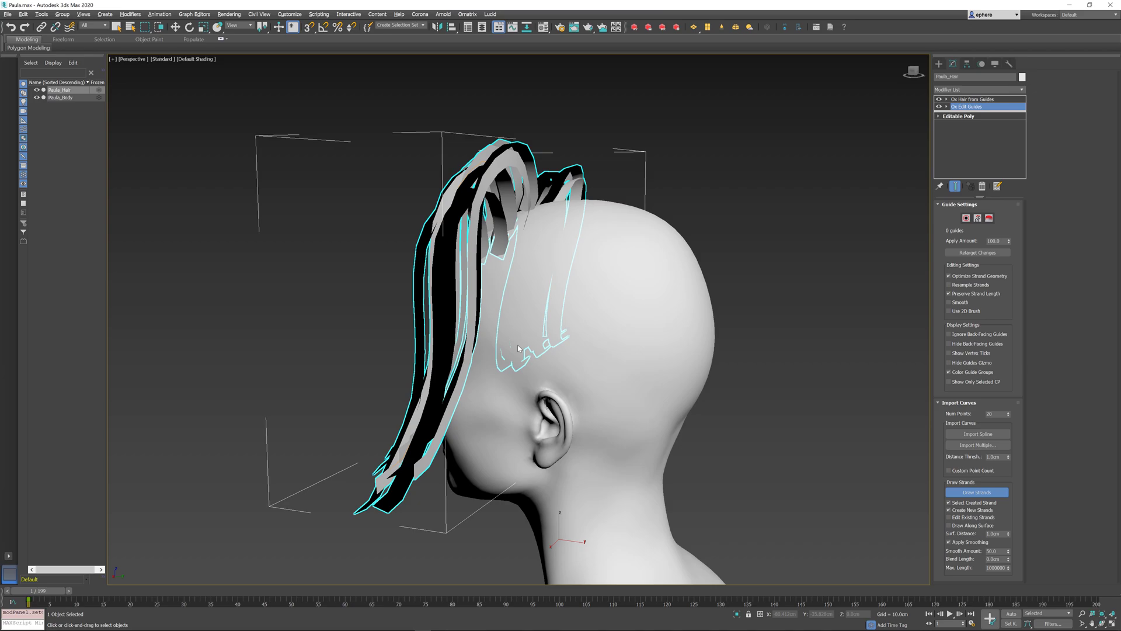
middle_click_drag(787, 325, 800, 562, "alt")
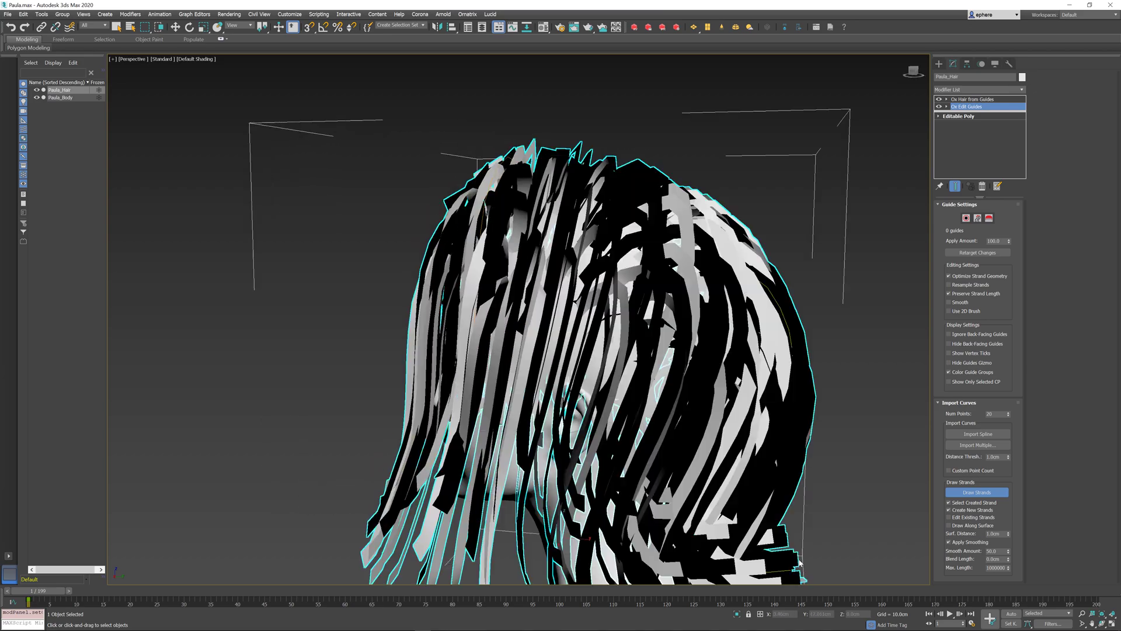
middle_click_drag(701, 388, 635, 390, "alt")
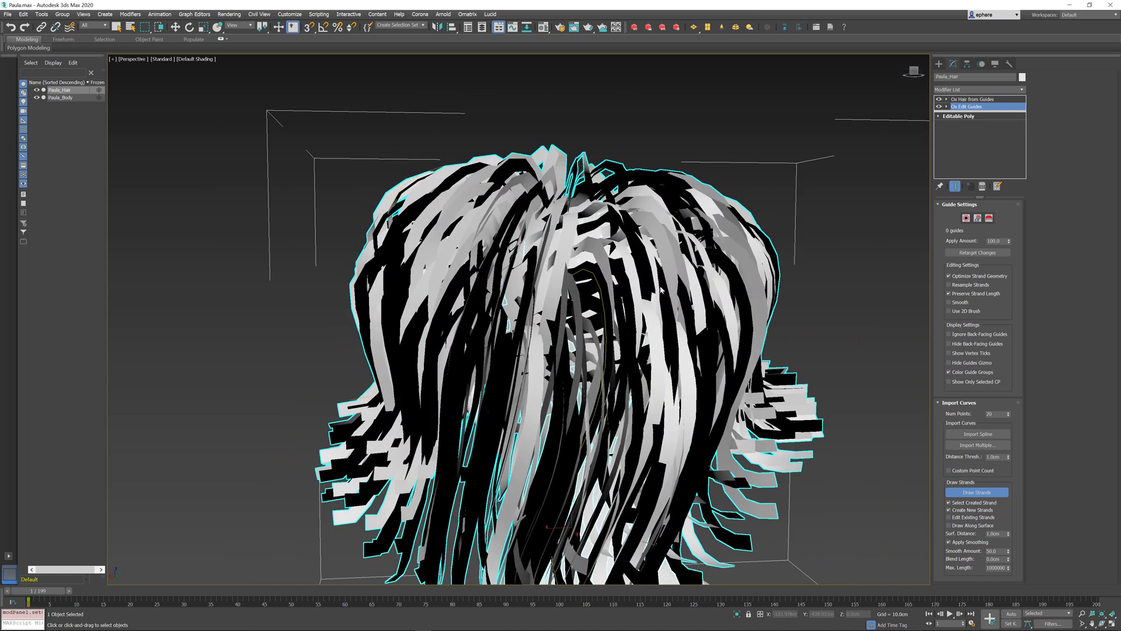
middle_click_drag(734, 485, 797, 484, "alt")
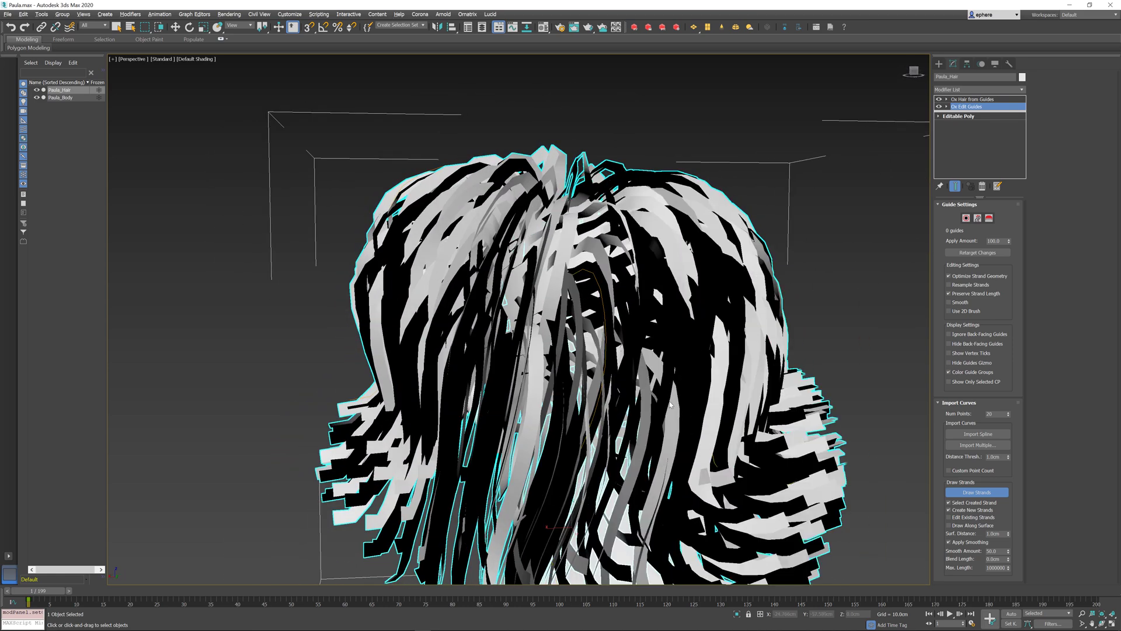
mouse_move(671, 404)
middle_mouse_down("alt")
mouse_move(629, 404)
mouse_move(599, 305)
middle_mouse_up("alt")
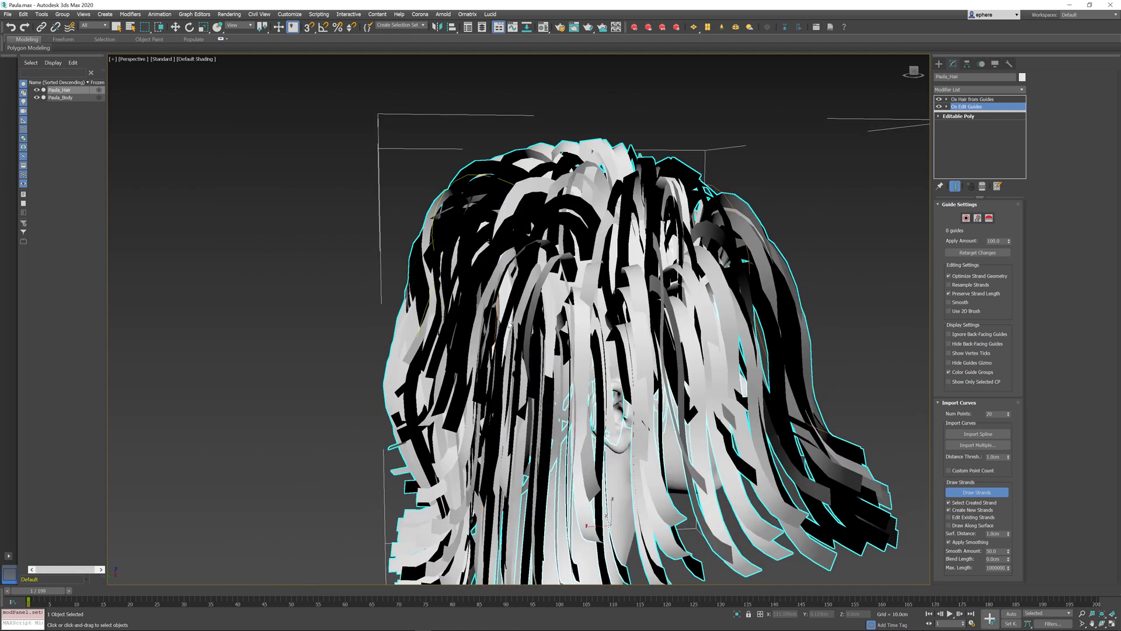
middle_click_drag(510, 325, 569, 388, "alt")
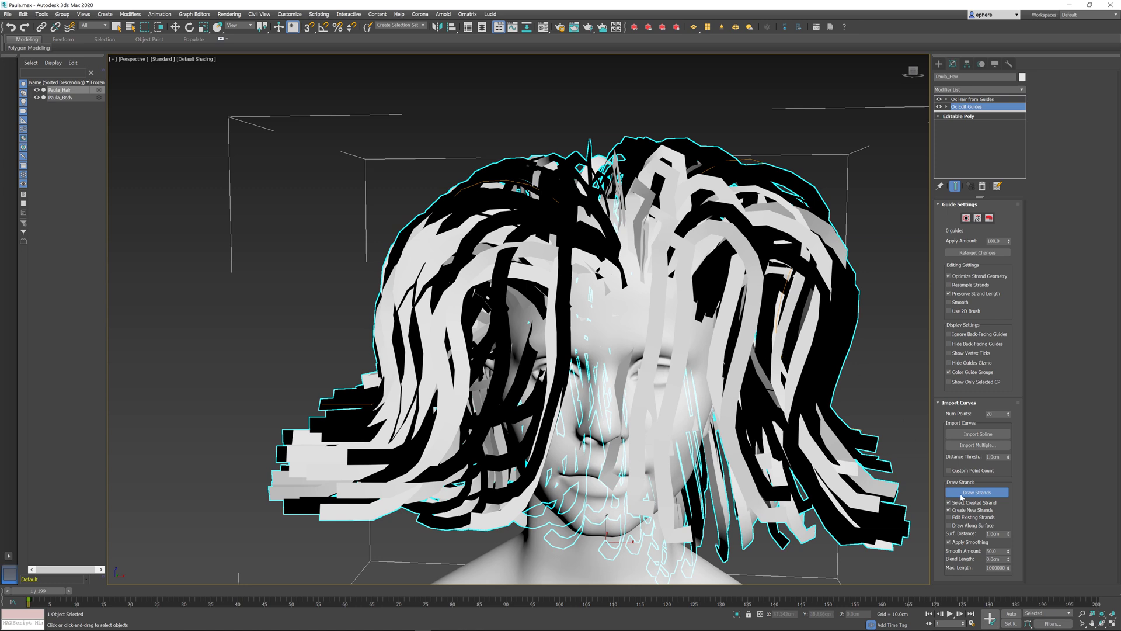
- Turn on Edit Existing Strands and redraw guides on both sides of the head so they sweep outward
left_click(971, 518)
left_click_drag(429, 206, 257, 173)
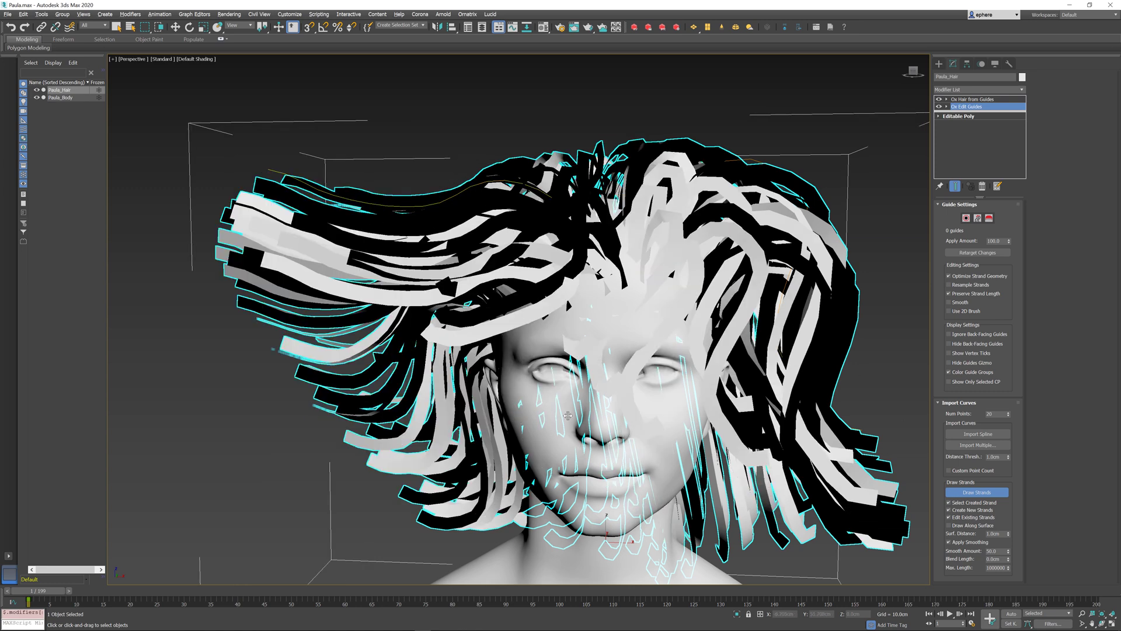
middle_click_drag(568, 415, 567, 414, "alt")
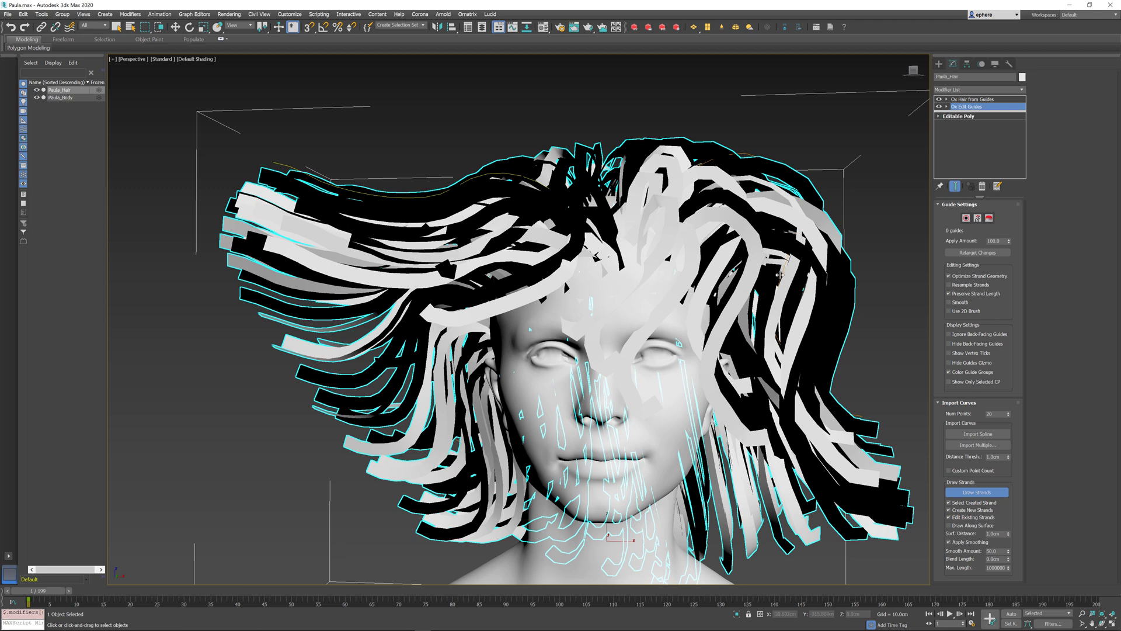
mouse_move(781, 276)
left_mouse_down()
mouse_move(806, 327)
mouse_move(889, 349)
left_mouse_up()
middle_click_drag(647, 378, 677, 372, "alt")
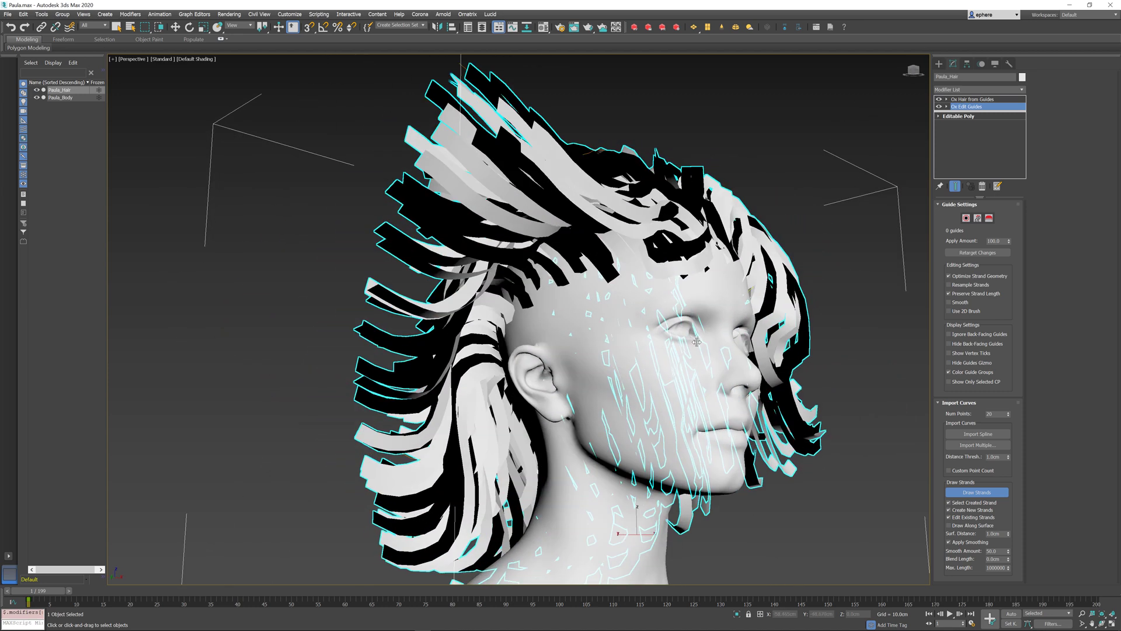